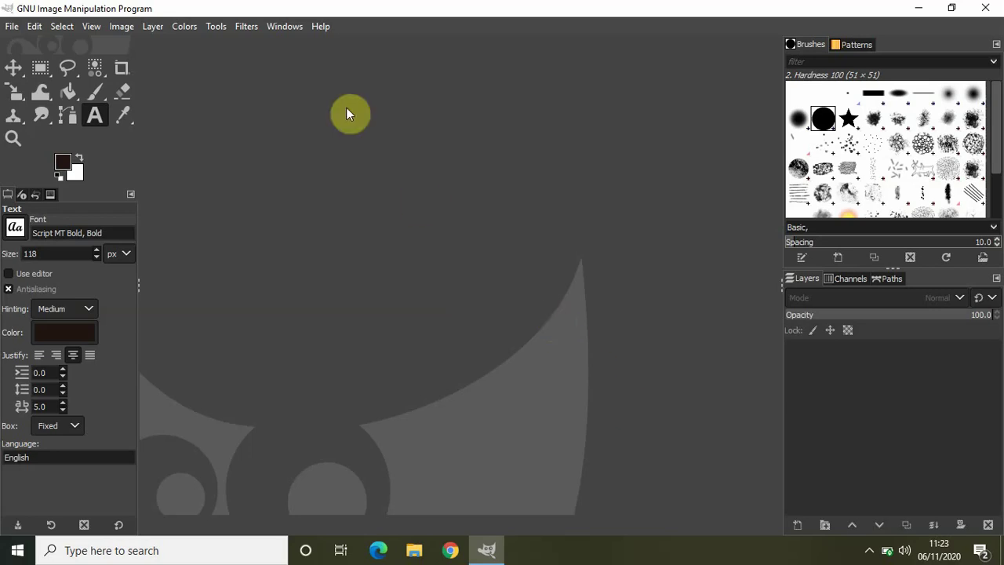
- Open wood-1866654_1280.jpg from the home Downloads folder as a 1280×851 canvas
click(15, 27)
click(31, 79)
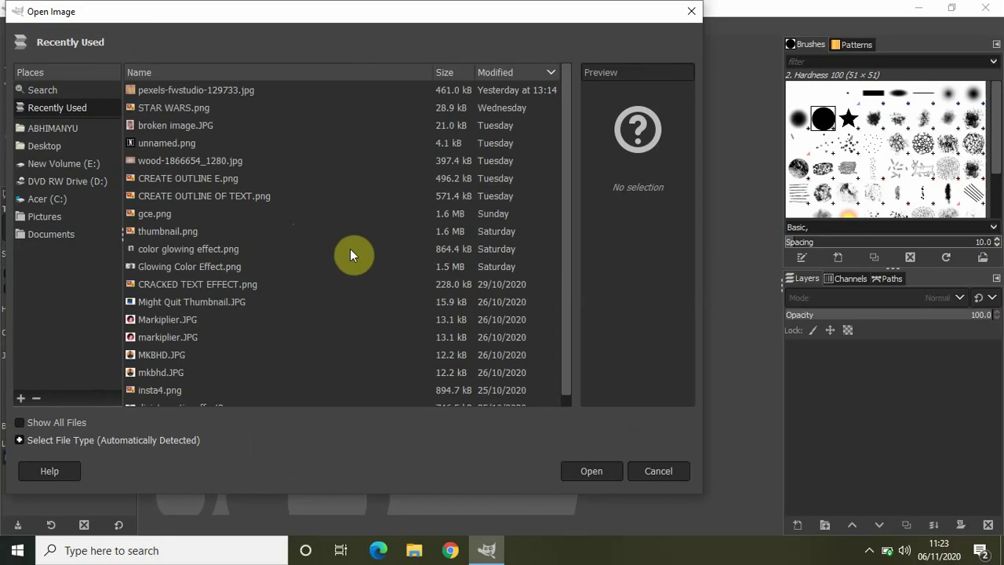
scroll(566, 203, down, 1)
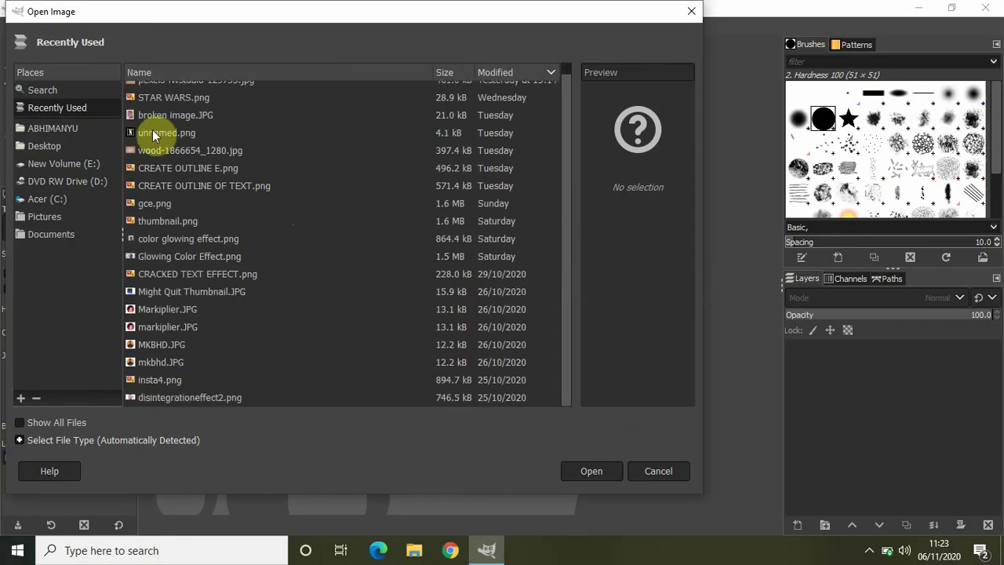
click(80, 126)
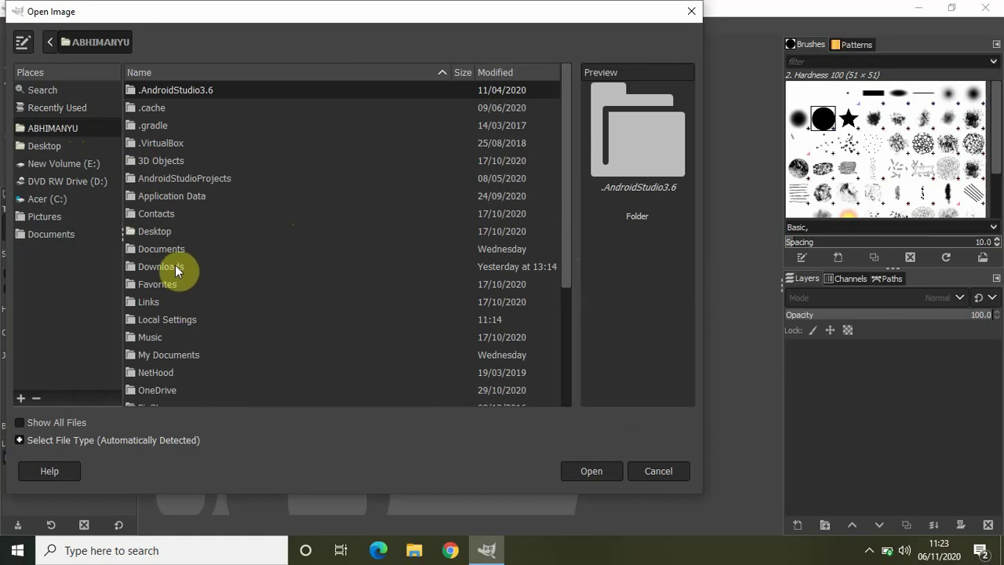
click(175, 265)
double_click(175, 266)
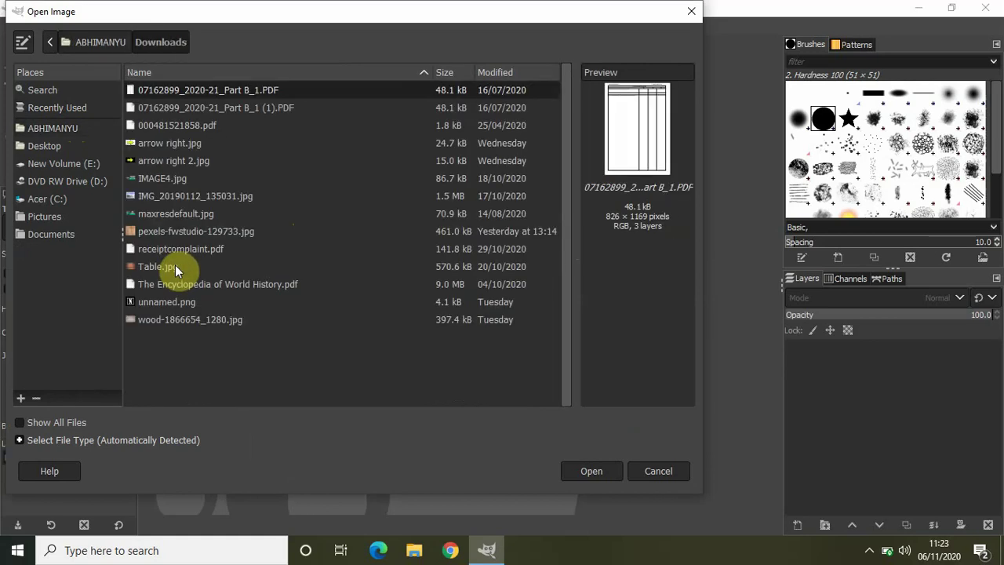
click(208, 320)
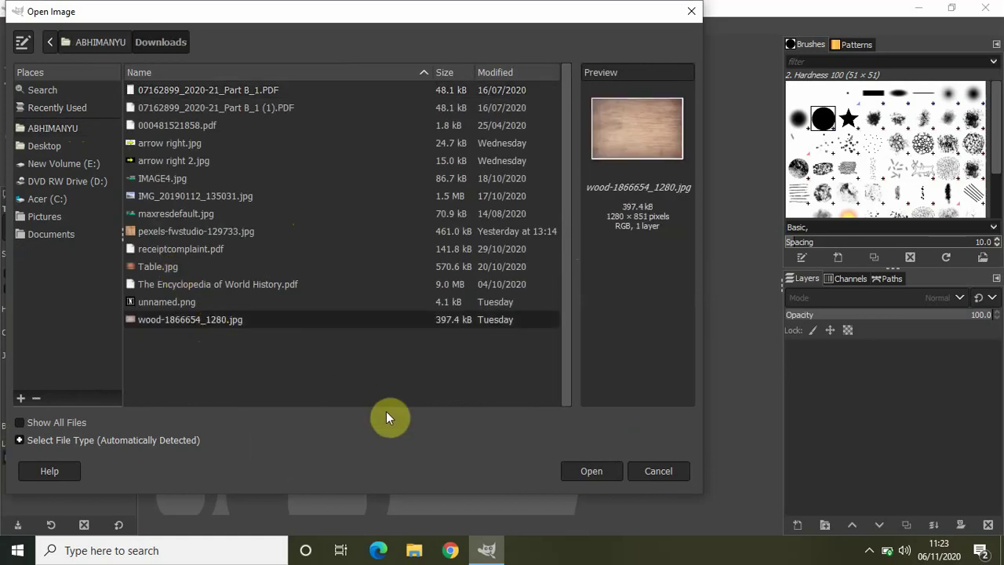
click(576, 463)
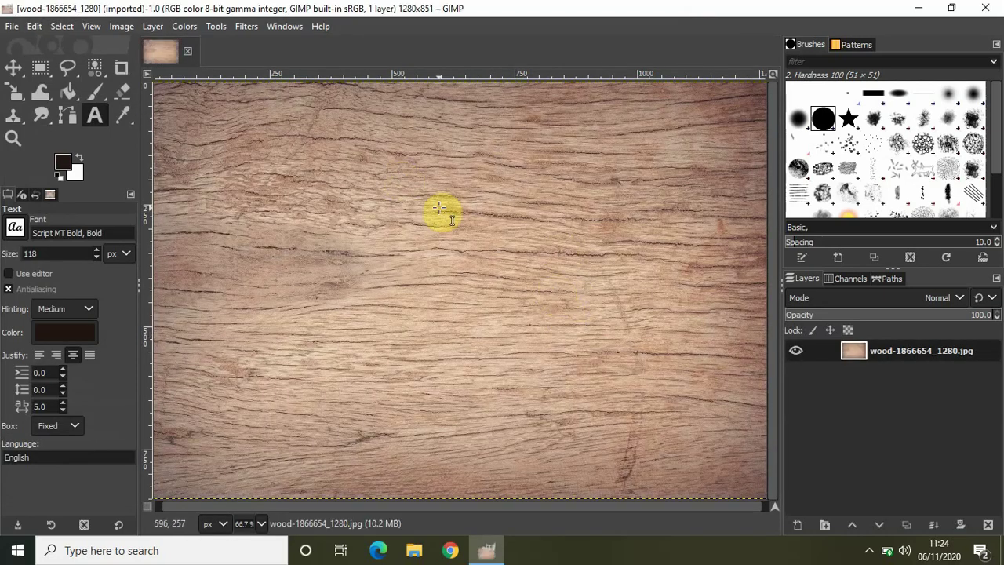
- Zoom the view out to 50% to show the whole wood image and pick the Text tool
click(91, 27)
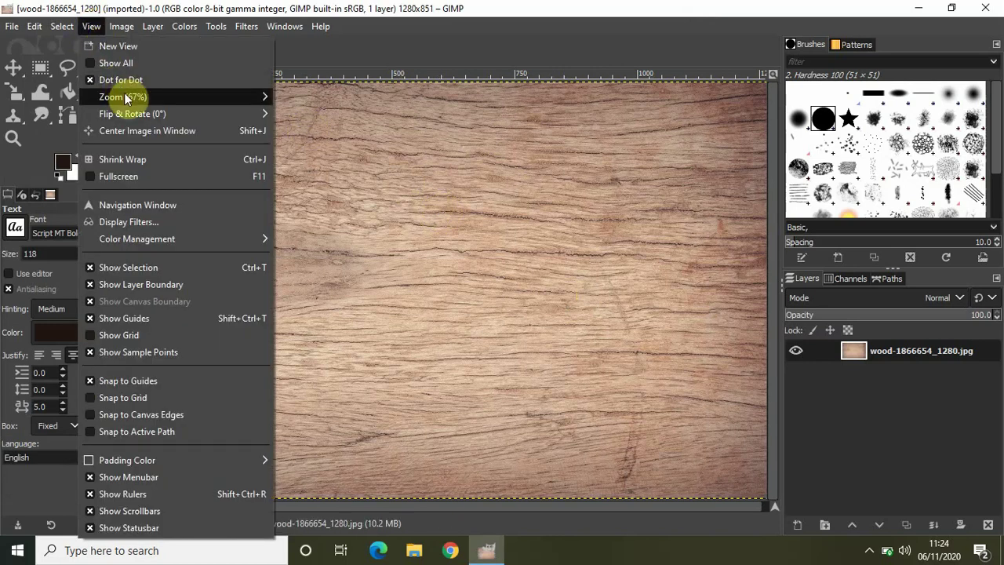
mouse_move(209, 102)
click(312, 113)
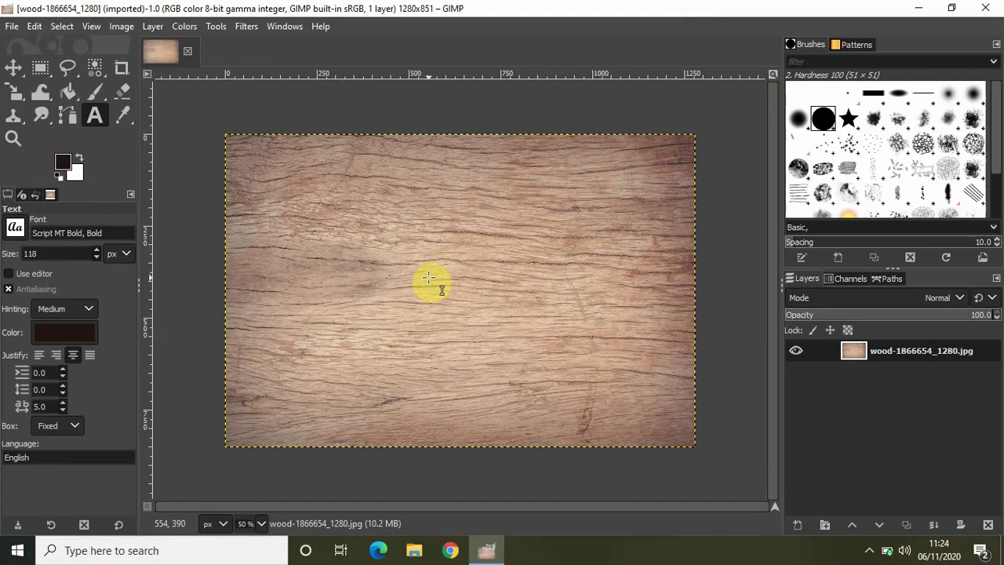
click(94, 114)
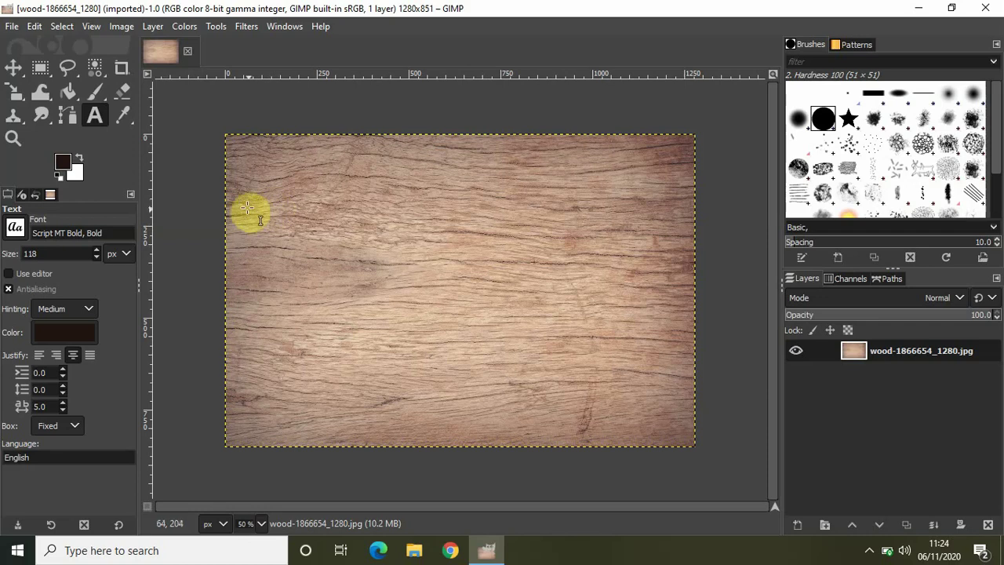
- Type GIMP in capitals in a text box across the upper image
drag(239, 199, 674, 343)
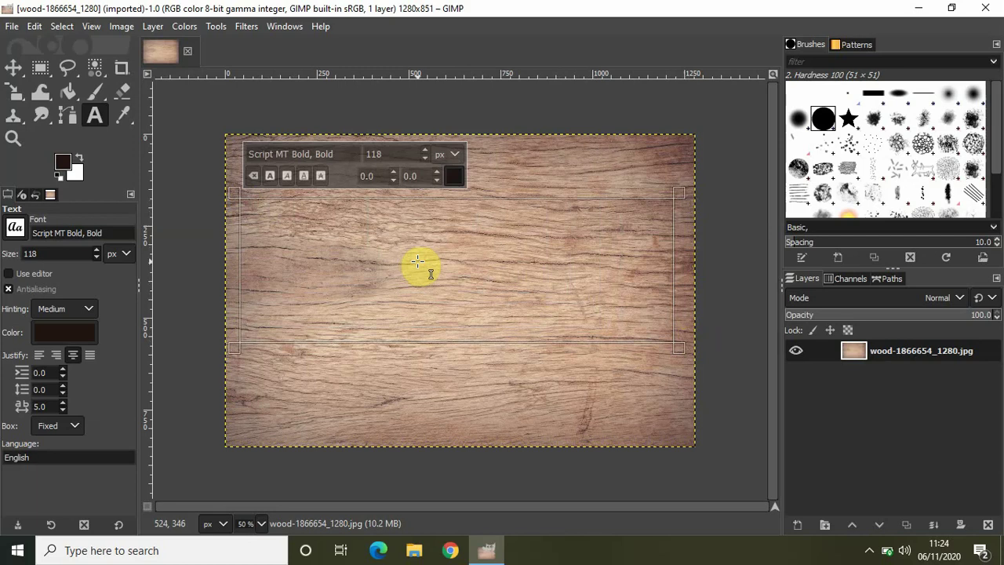
key(Caps_Lock)
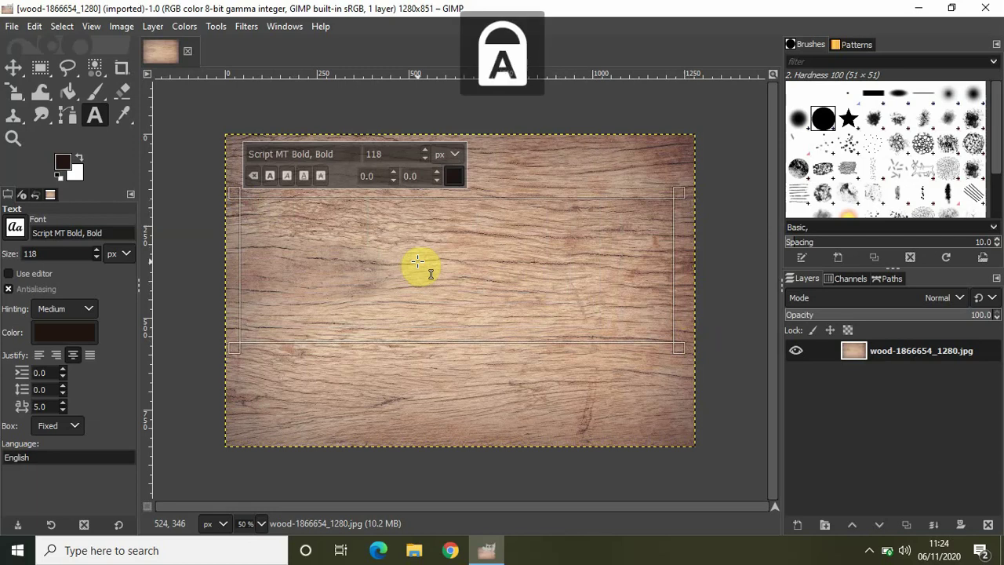
text(GIMP)
key(ctrl+a)
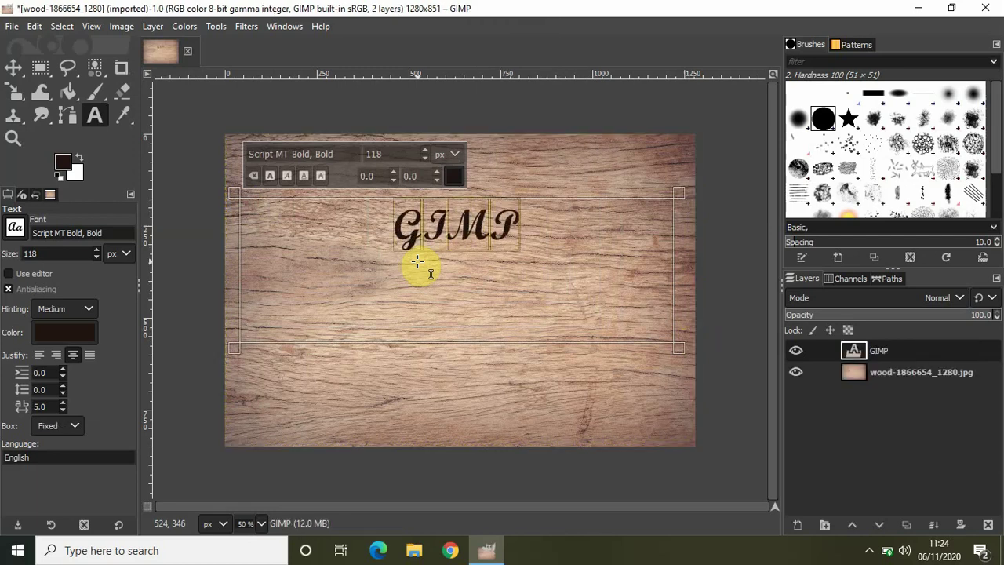
- Set the GIMP text's font to Impact Condensed and its colour to white
click(346, 154)
key(BackSpace)
text(IMP)
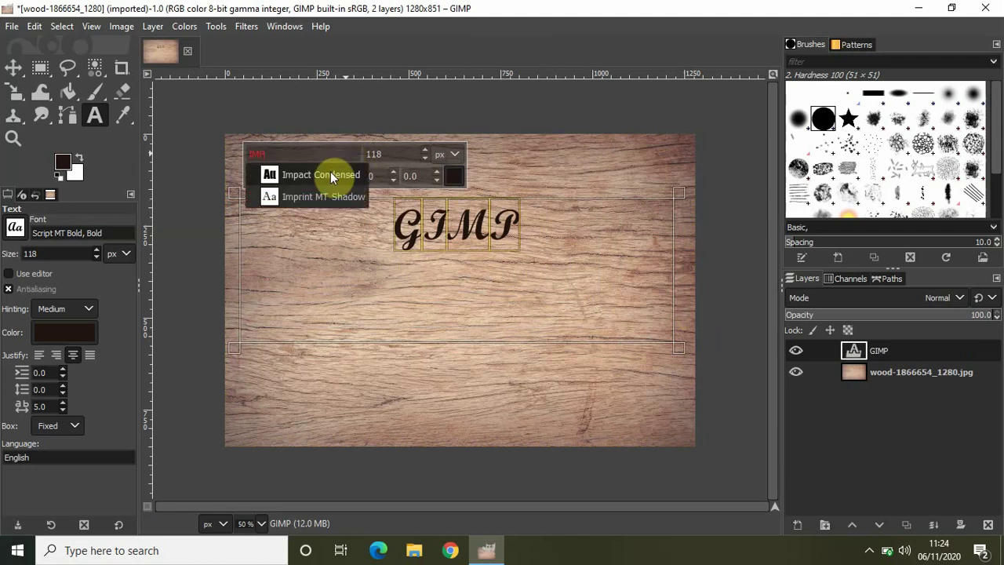
click(331, 172)
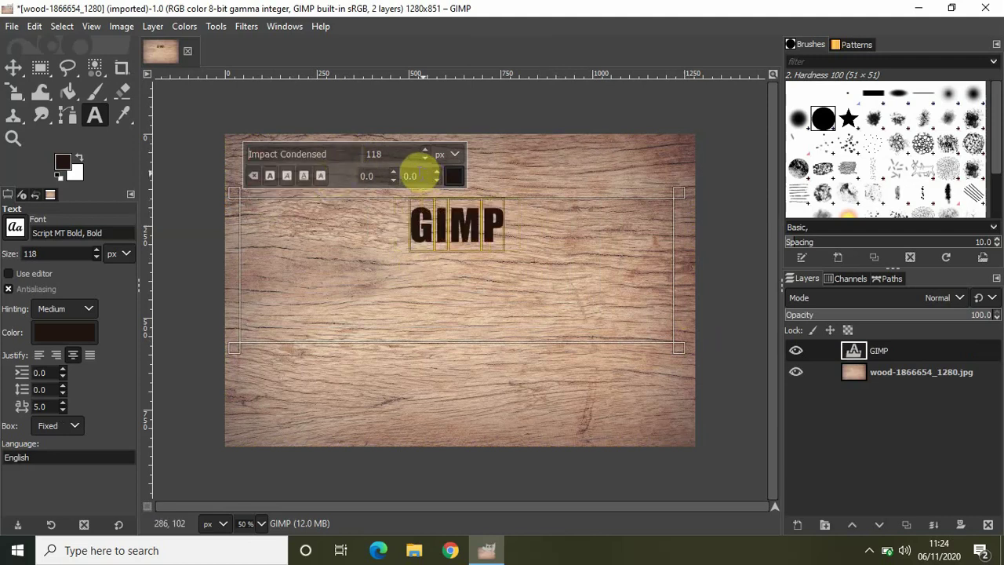
click(453, 176)
drag(350, 136, 266, 36)
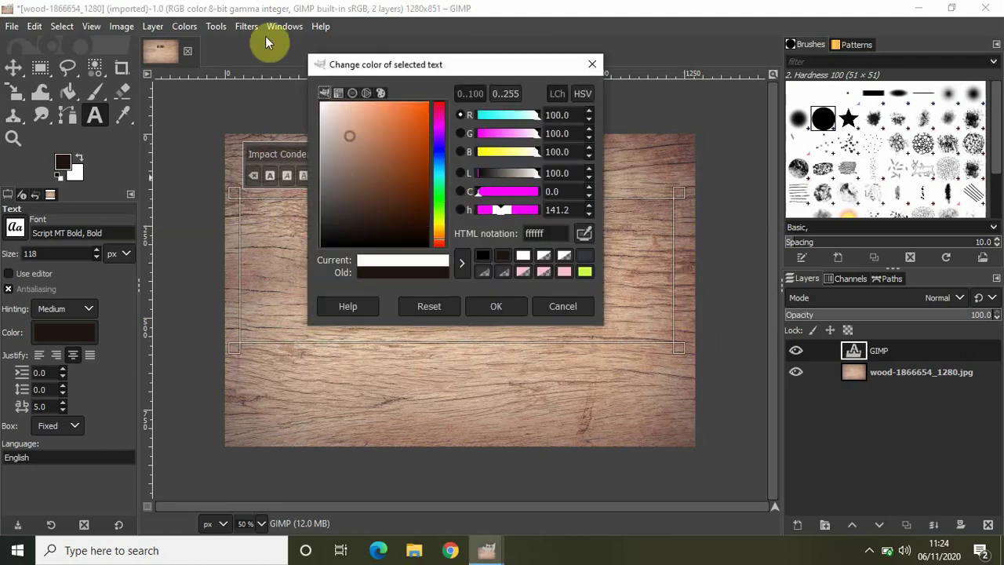
click(496, 306)
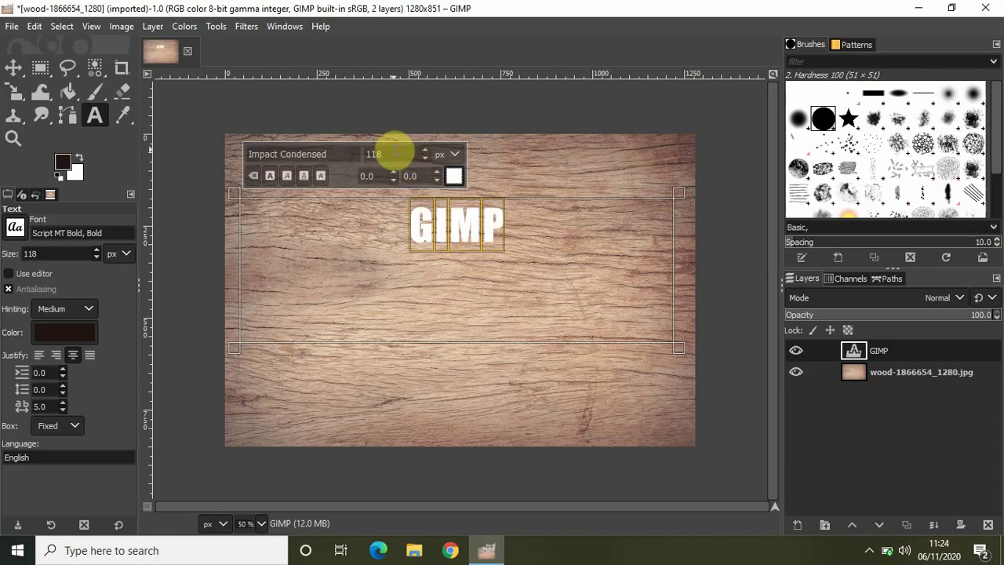
- Set the text size to 300 px and finish editing the GIMP text layer
click(394, 152)
key(BackSpace)
key(BackSpace)
key(BackSpace)
text(300)
key(Return)
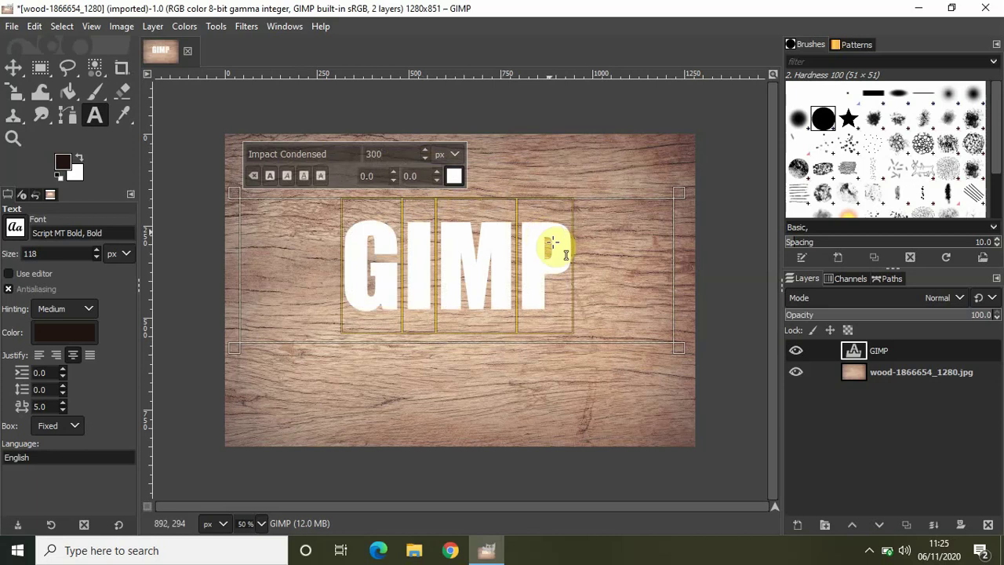
click(902, 369)
click(897, 350)
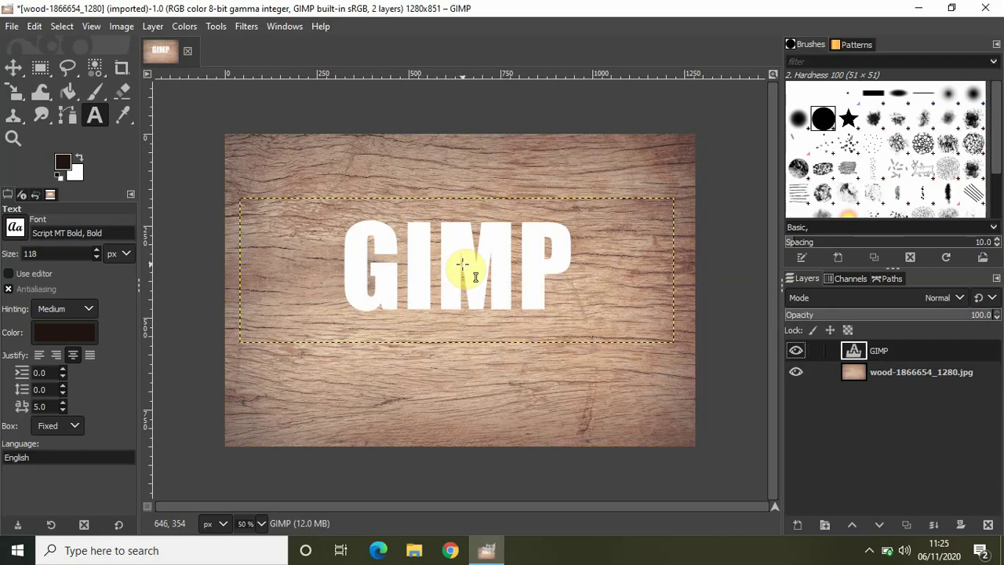
- Centre the GIMP text layer horizontally and vertically on the image with the Align tool
click(213, 26)
click(215, 26)
click(216, 27)
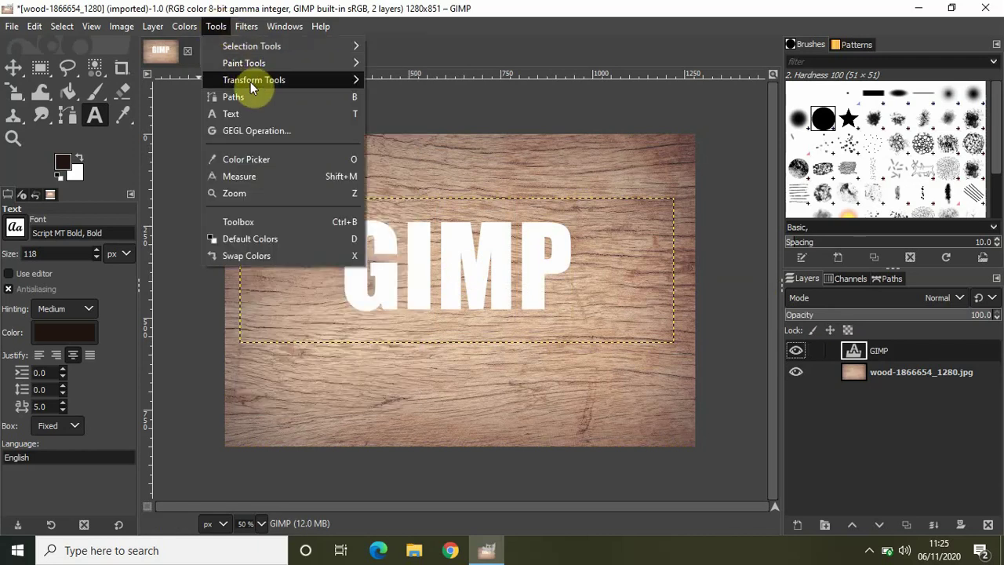
mouse_move(256, 82)
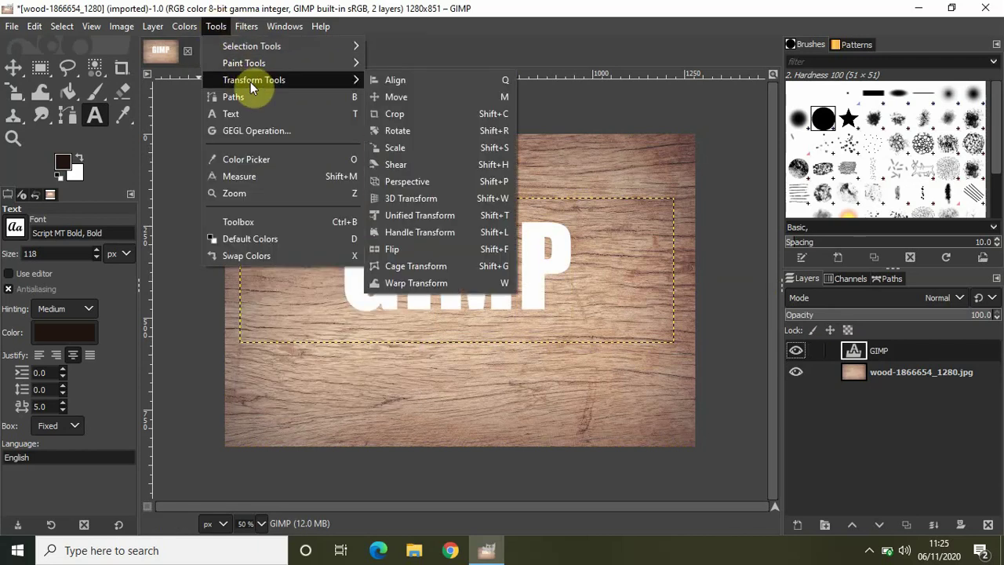
click(421, 81)
click(463, 246)
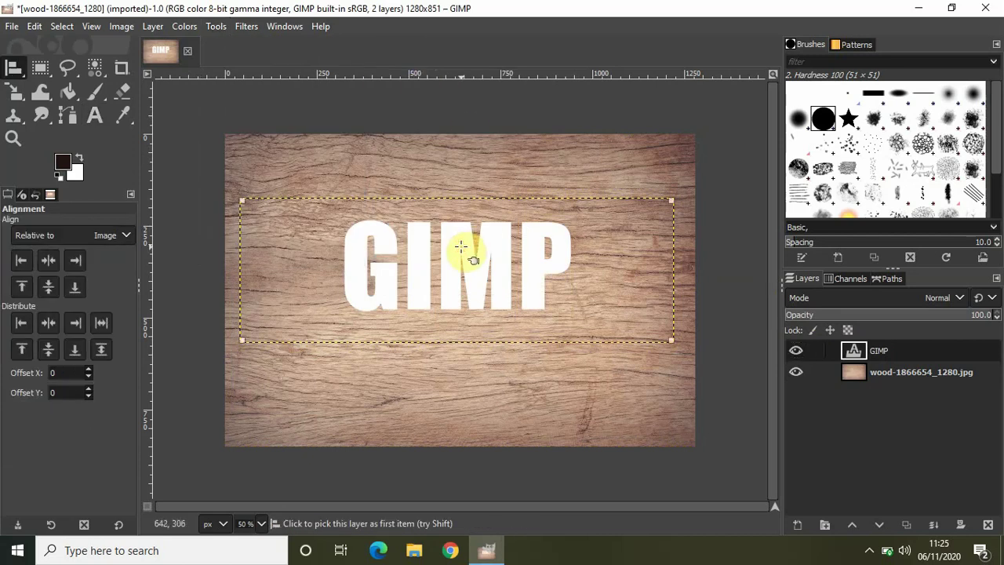
click(48, 261)
click(48, 289)
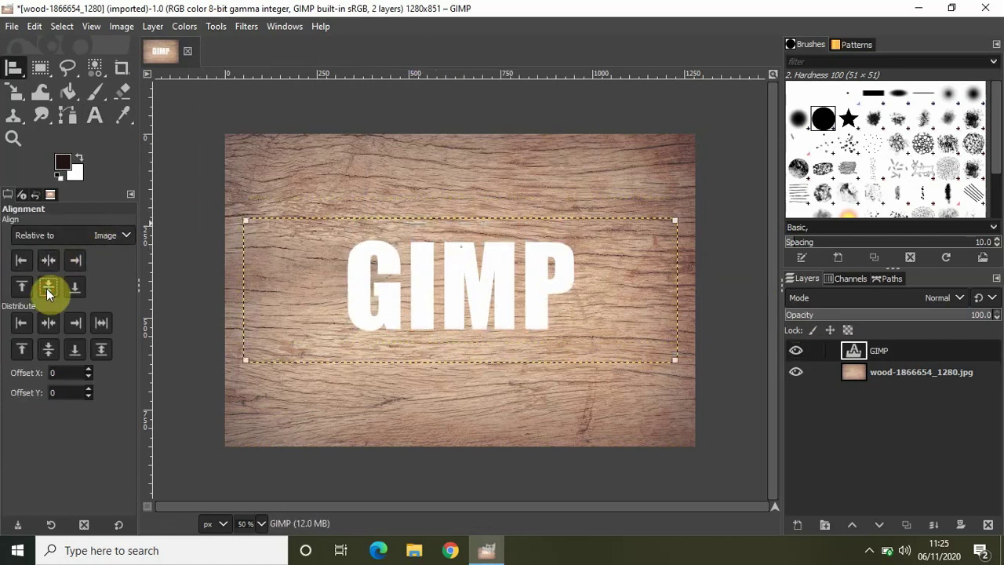
- Switch to the Move tool and apply Alpha to Selection on the GIMP text layer
click(220, 28)
mouse_move(304, 79)
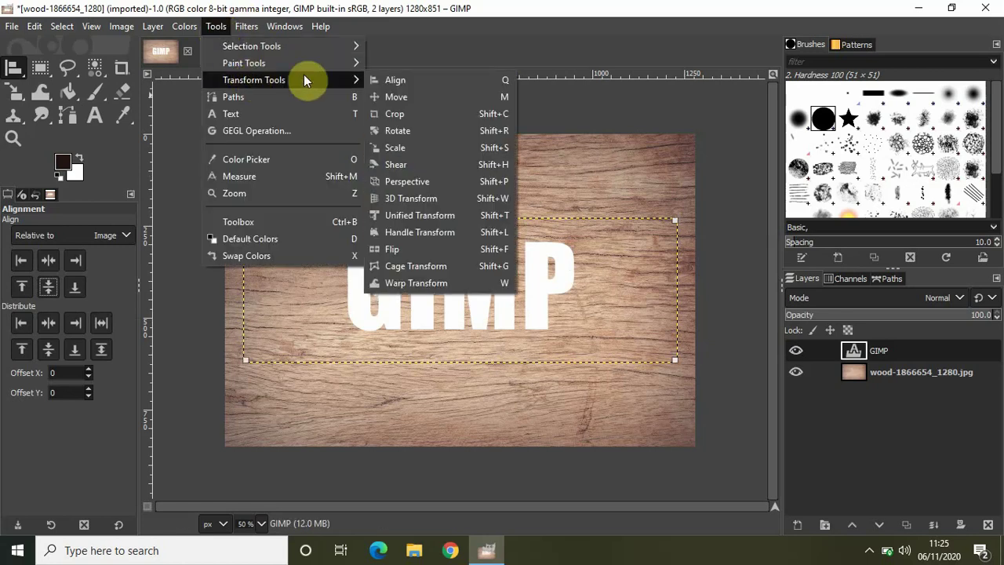
click(415, 94)
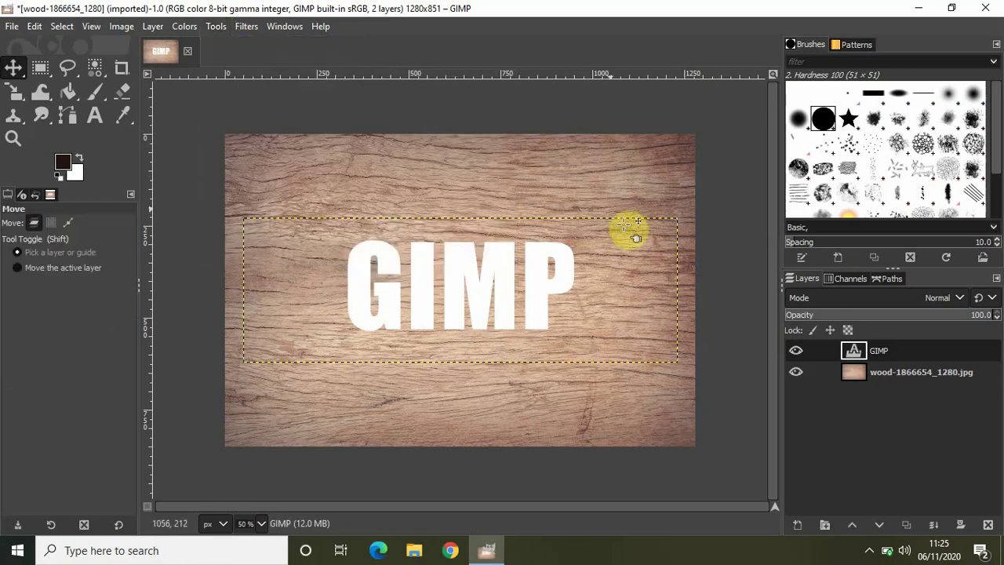
right_click(893, 351)
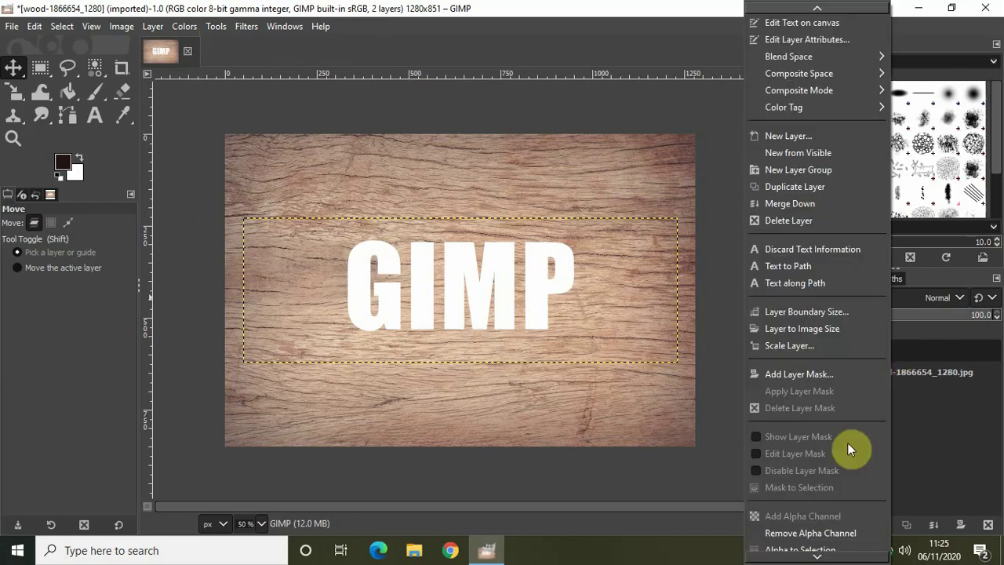
scroll(832, 510, down, 2)
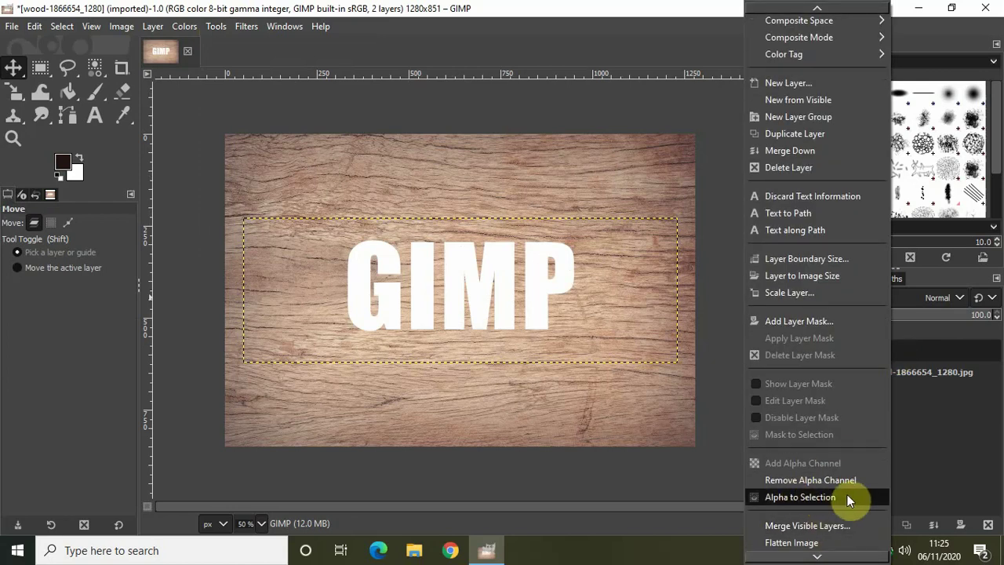
click(850, 496)
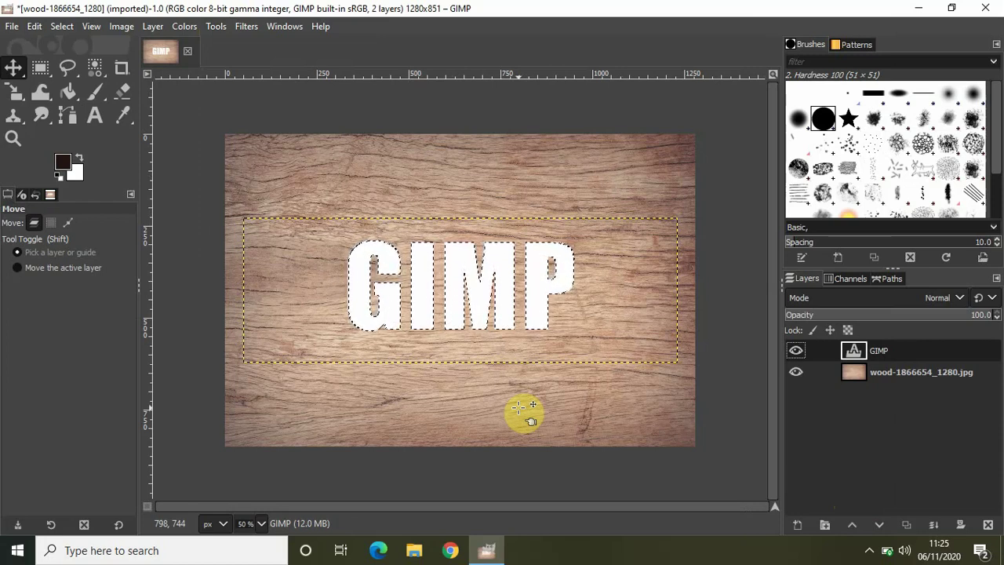
- Set the foreground colour to dark brown 21150f and fill the lettering selection with it
click(63, 165)
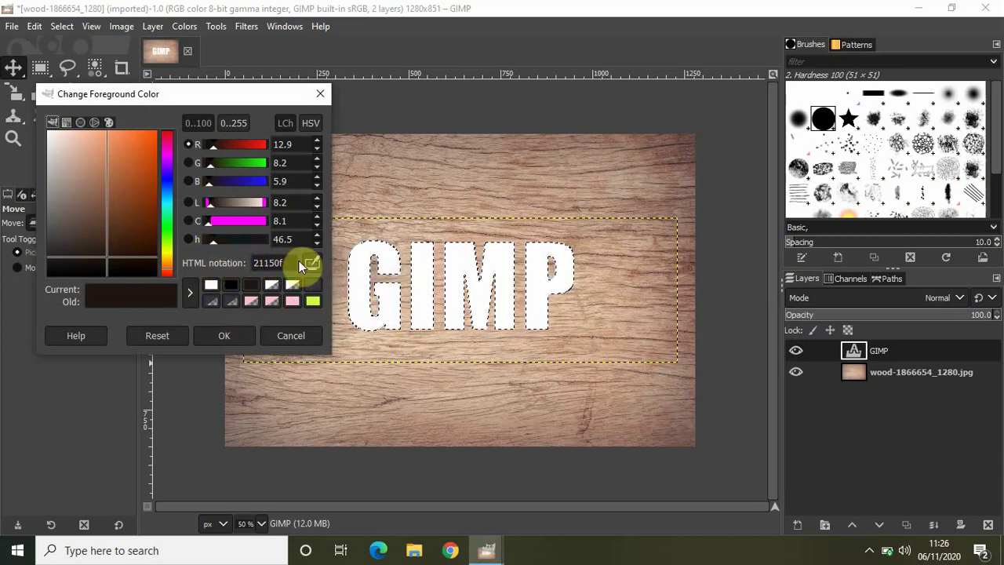
click(225, 337)
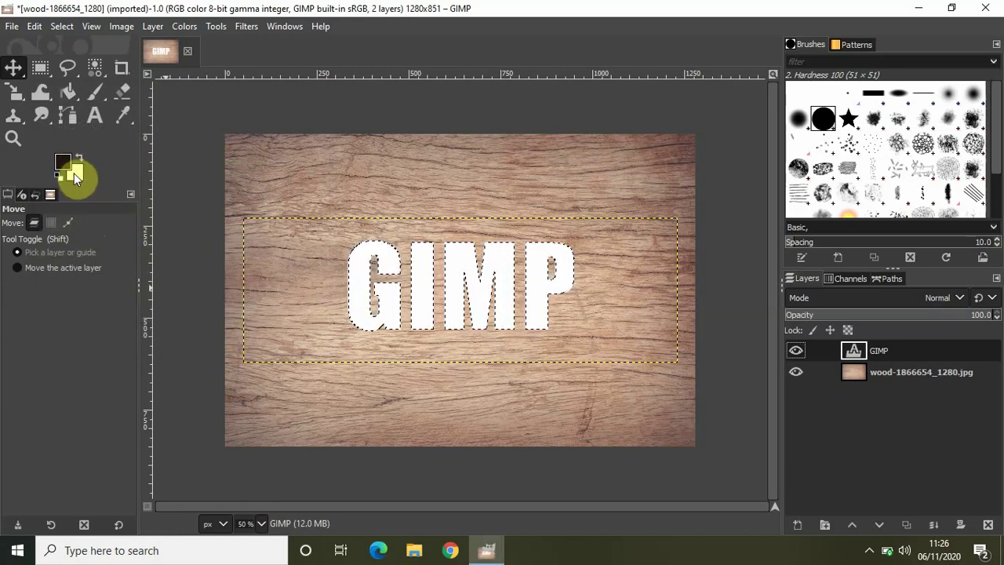
click(36, 28)
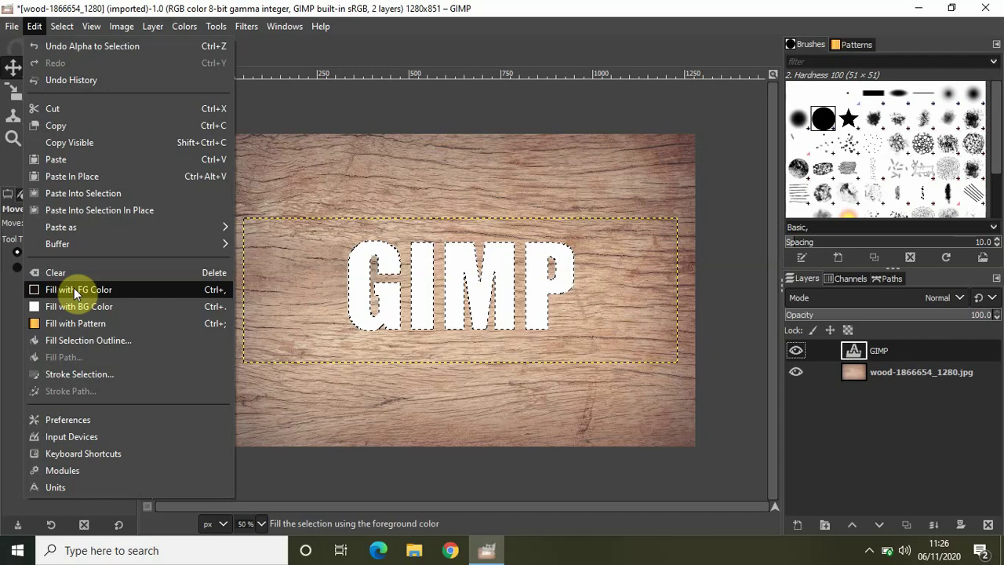
click(97, 290)
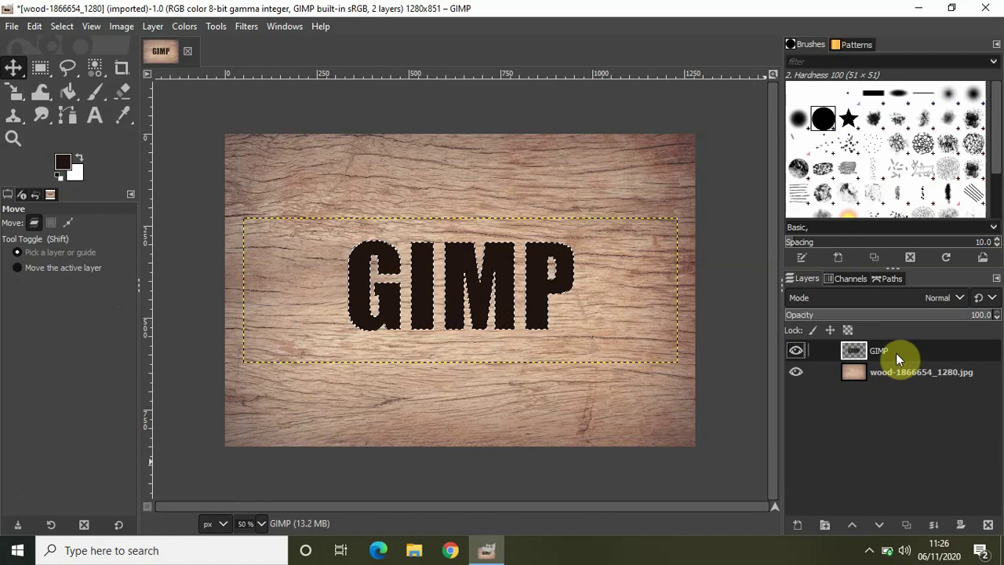
- Invert the selection and set the GIMP text layer's blend mode to Soft light
click(68, 29)
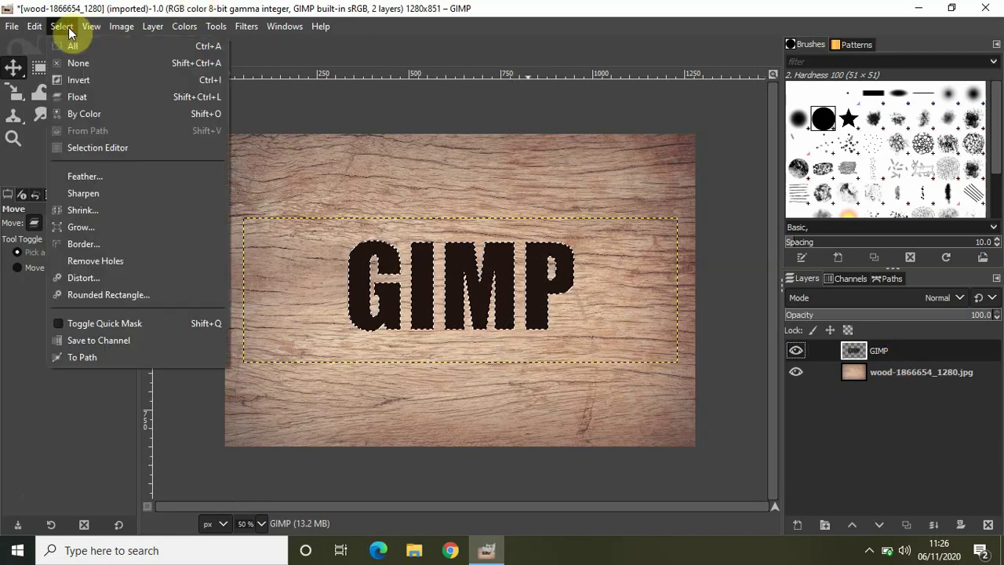
click(101, 78)
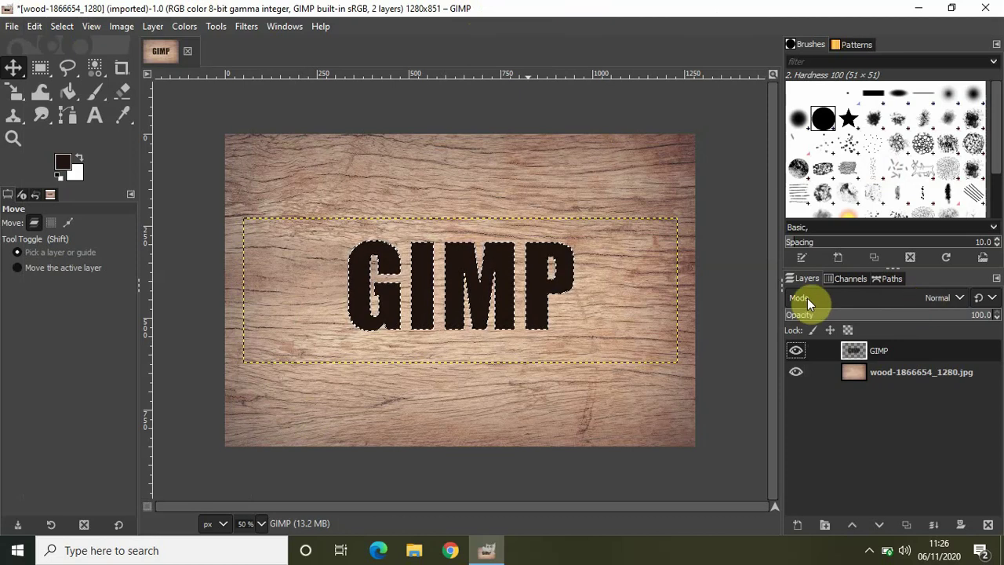
click(941, 295)
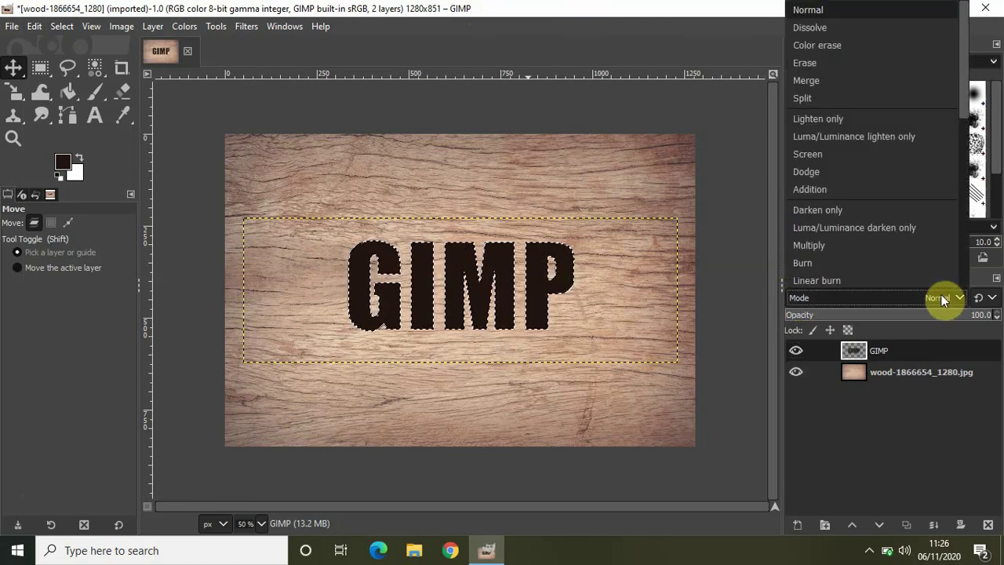
drag(961, 101, 966, 149)
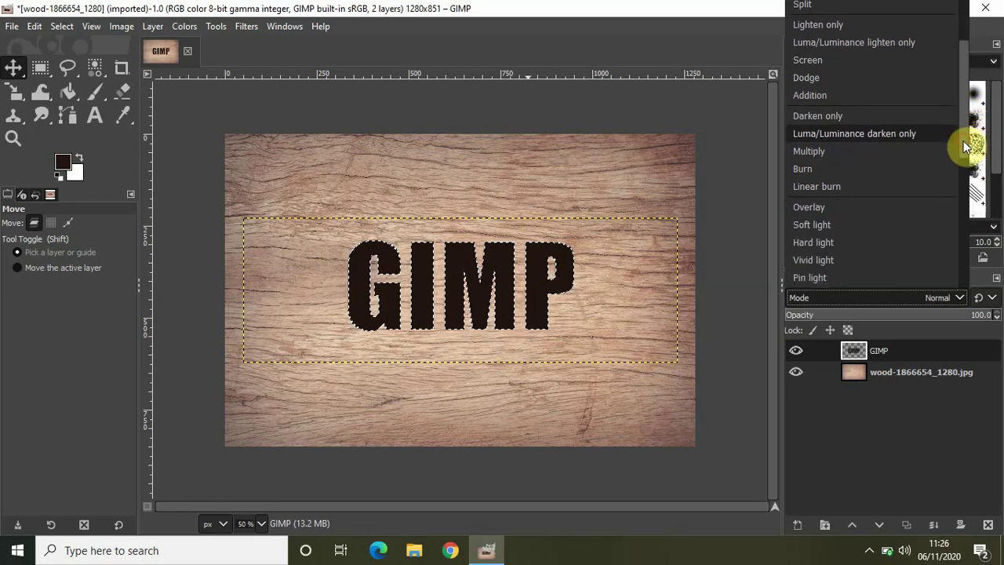
click(859, 223)
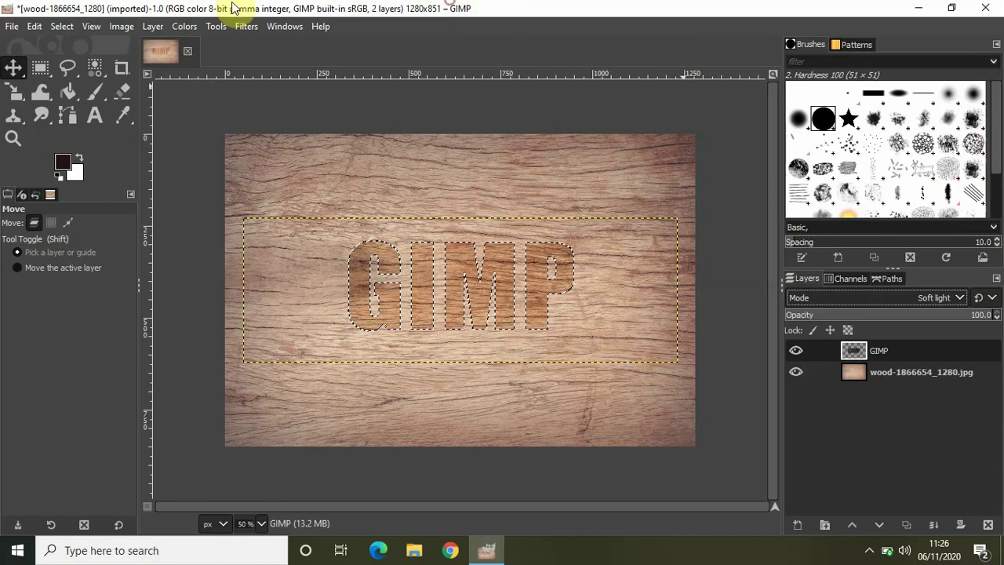
- Invert the selection and start Drop Shadow (legacy) with X offset 8
click(61, 28)
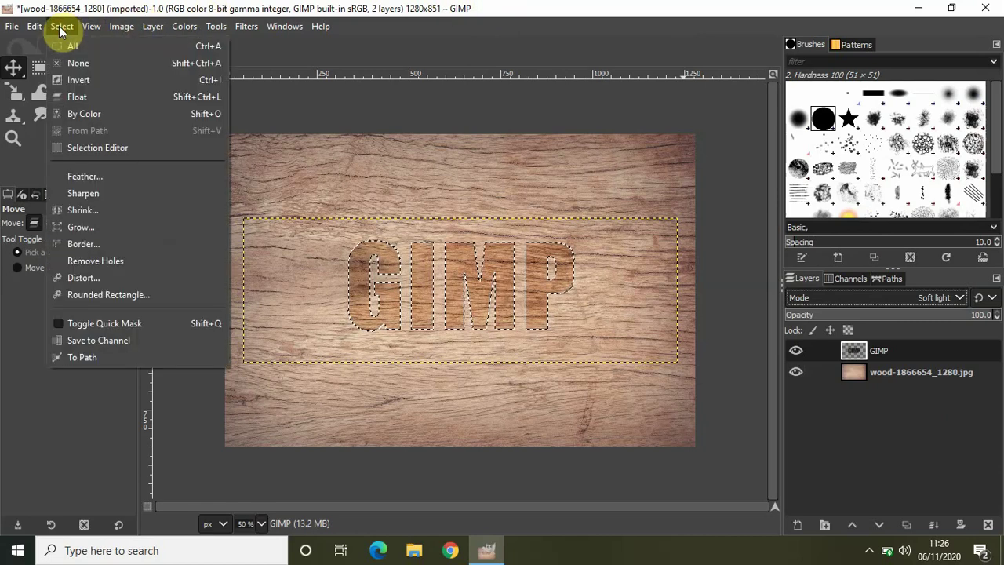
click(91, 80)
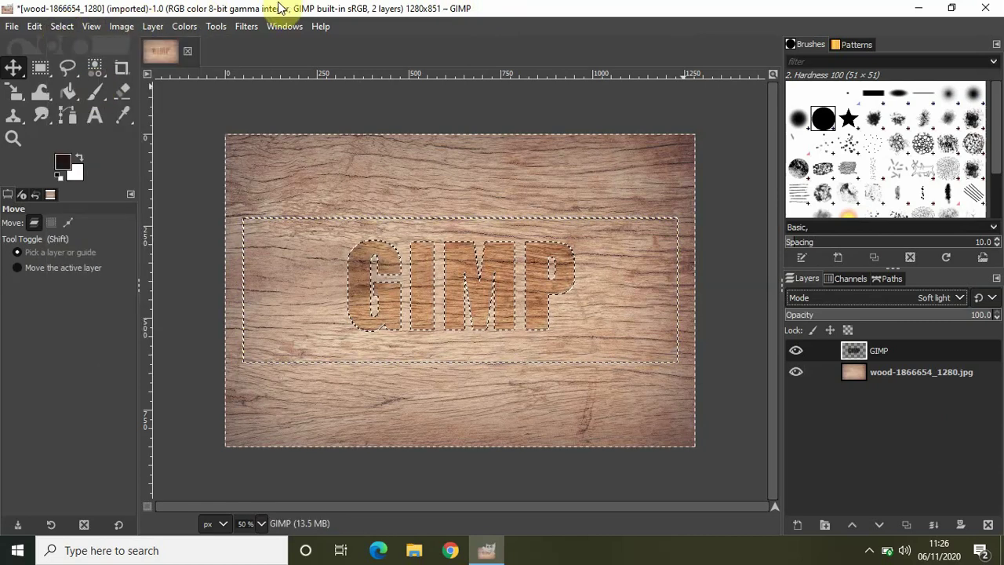
click(244, 29)
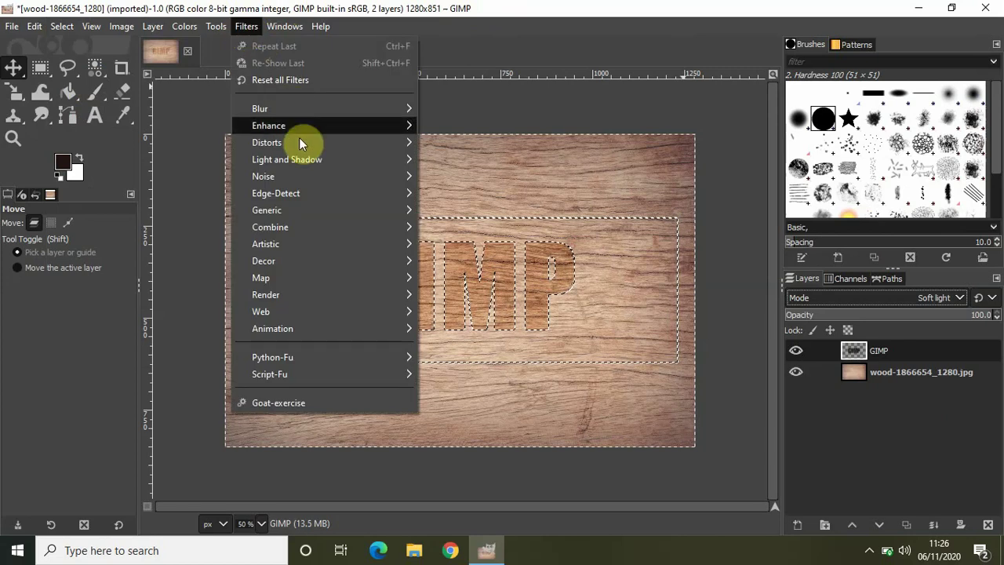
mouse_move(292, 160)
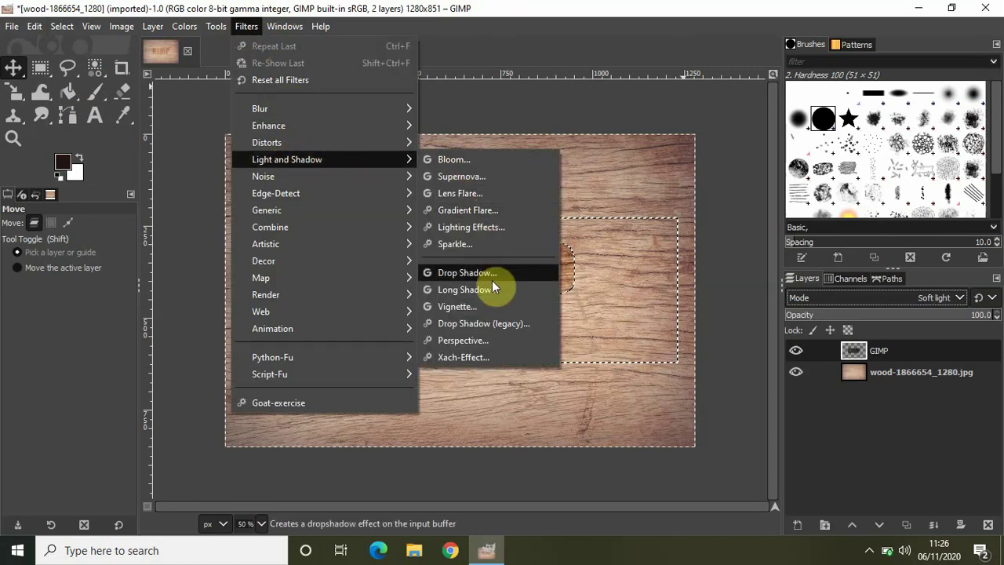
click(487, 322)
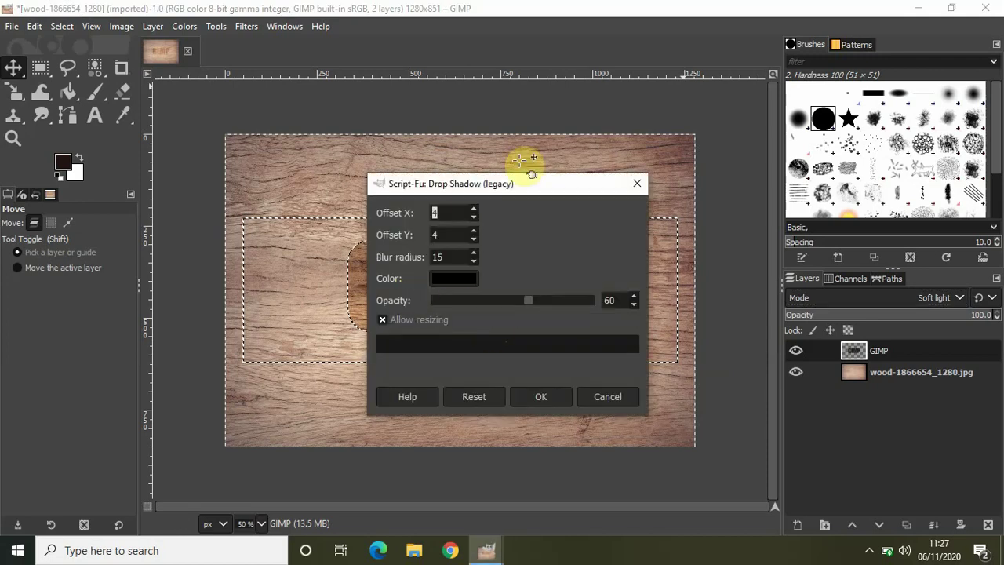
drag(364, 179, 240, 159)
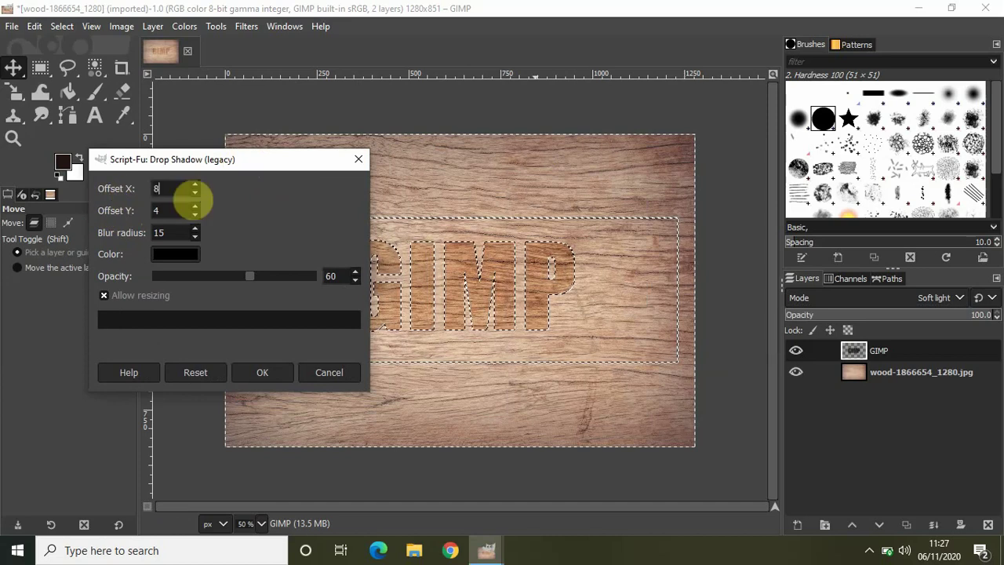
text(8)
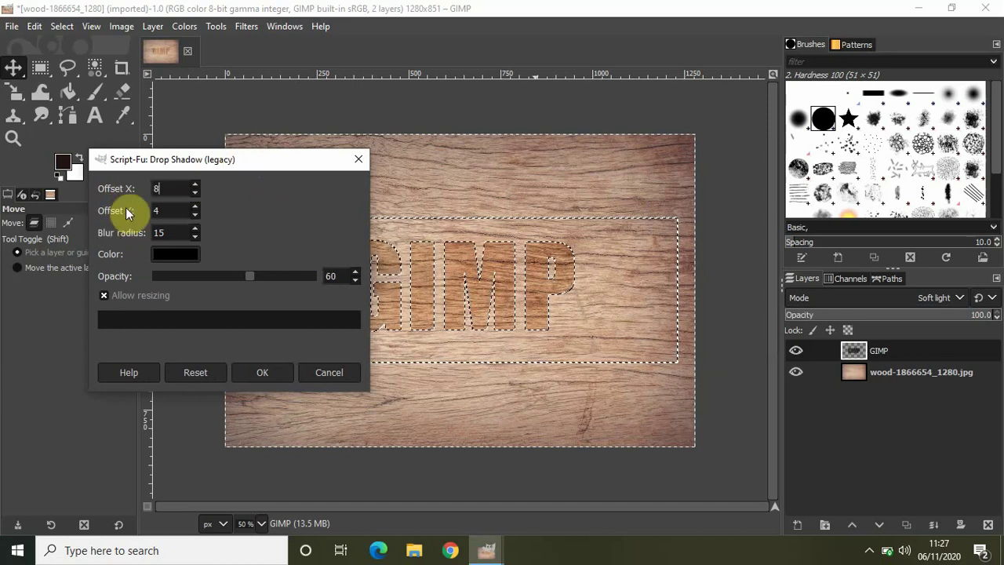
- Set Y offset 8, blur 20, opacity 100, disable resizing, and apply the shadow
double_click(173, 210)
text(8)
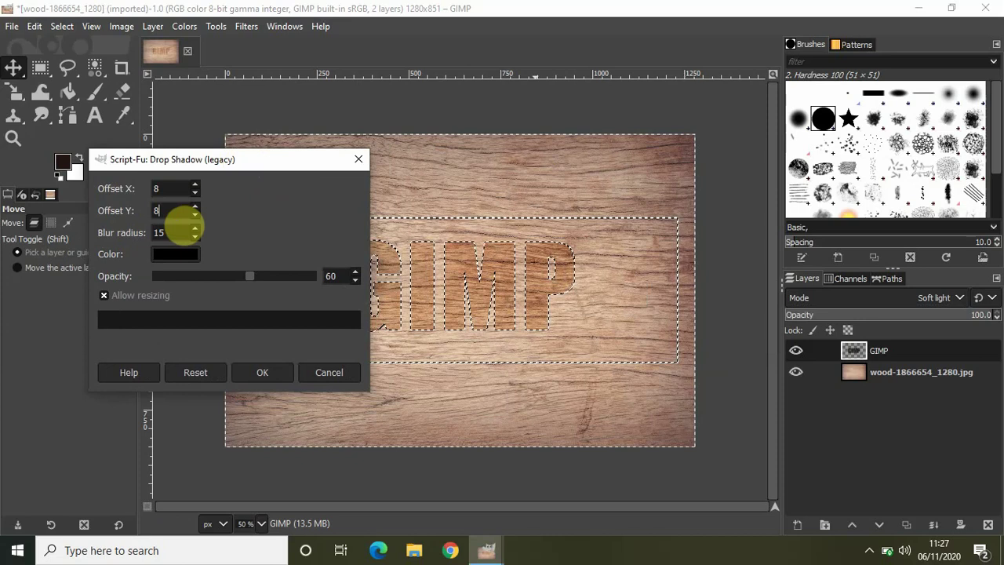
double_click(171, 232)
text(20)
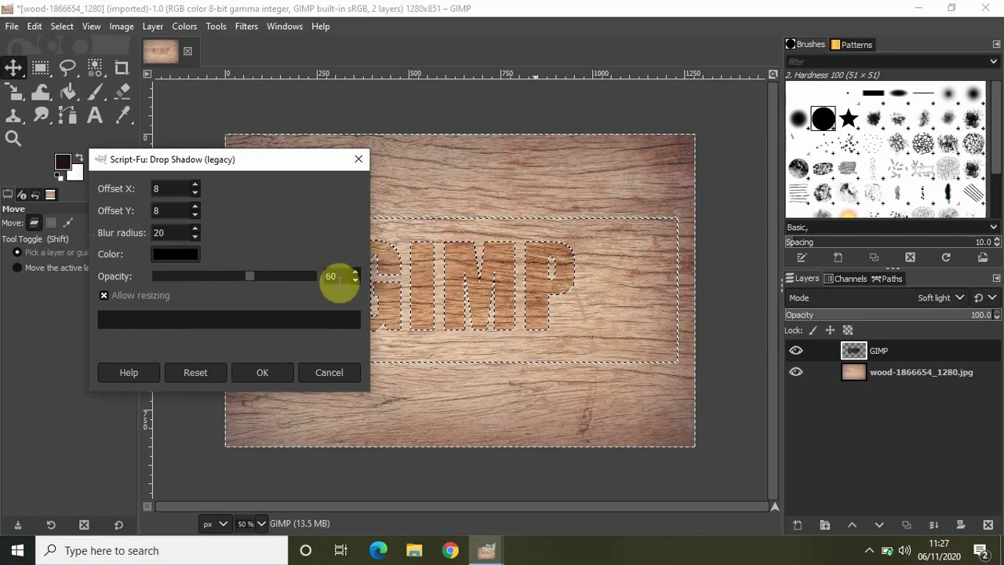
drag(250, 277, 317, 277)
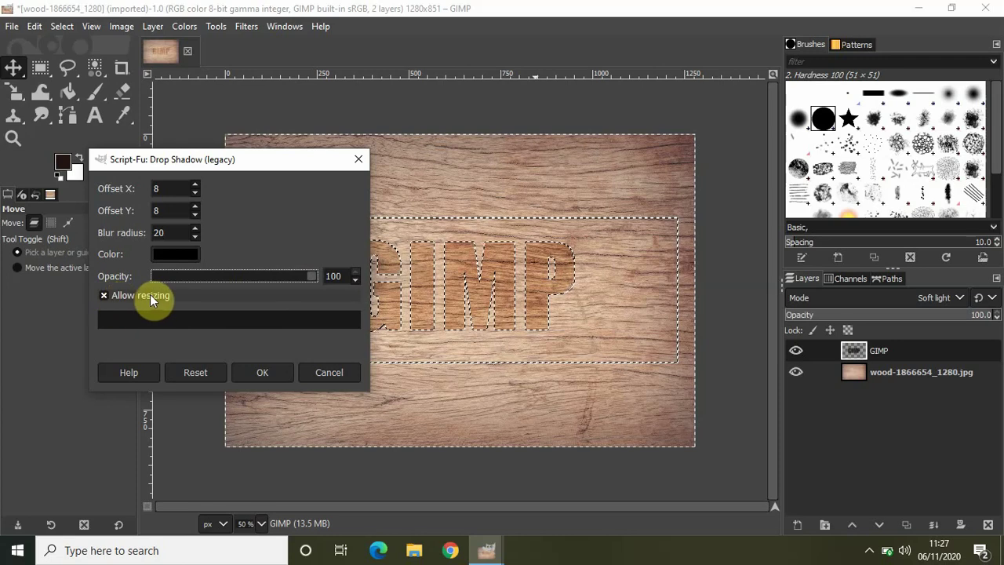
click(102, 295)
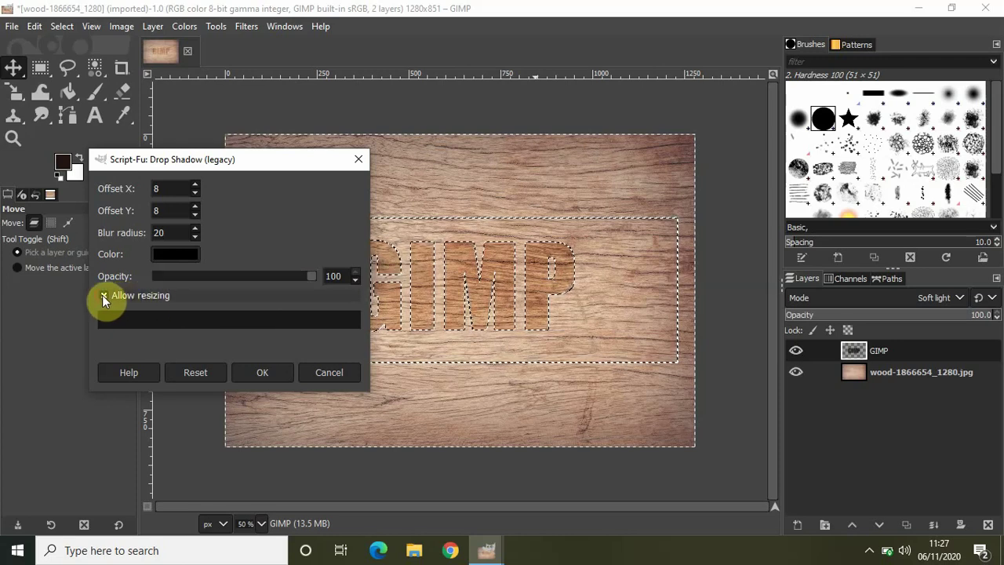
click(254, 372)
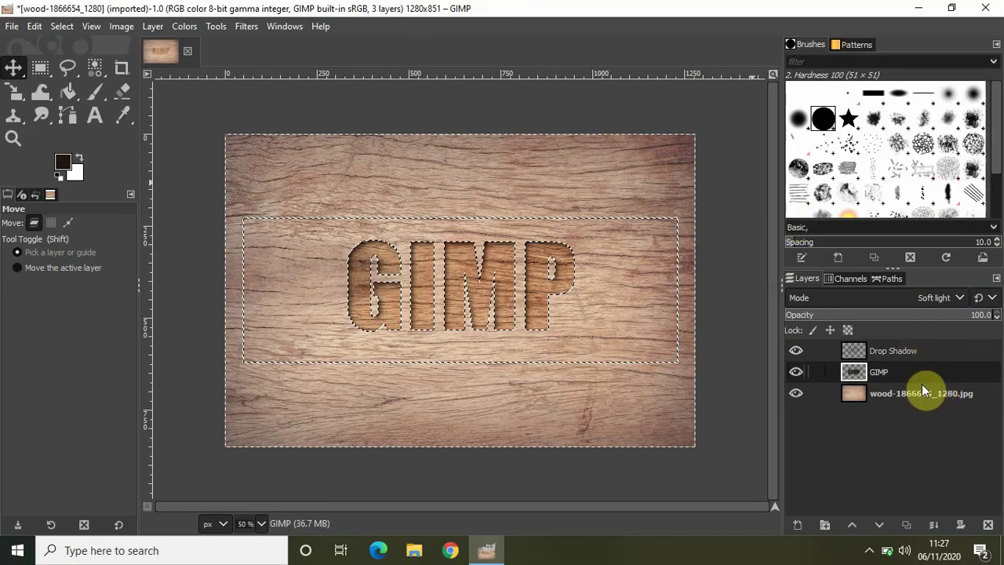
- Load the GIMP letters' alpha as a selection and add a new transparent layer
right_click(895, 372)
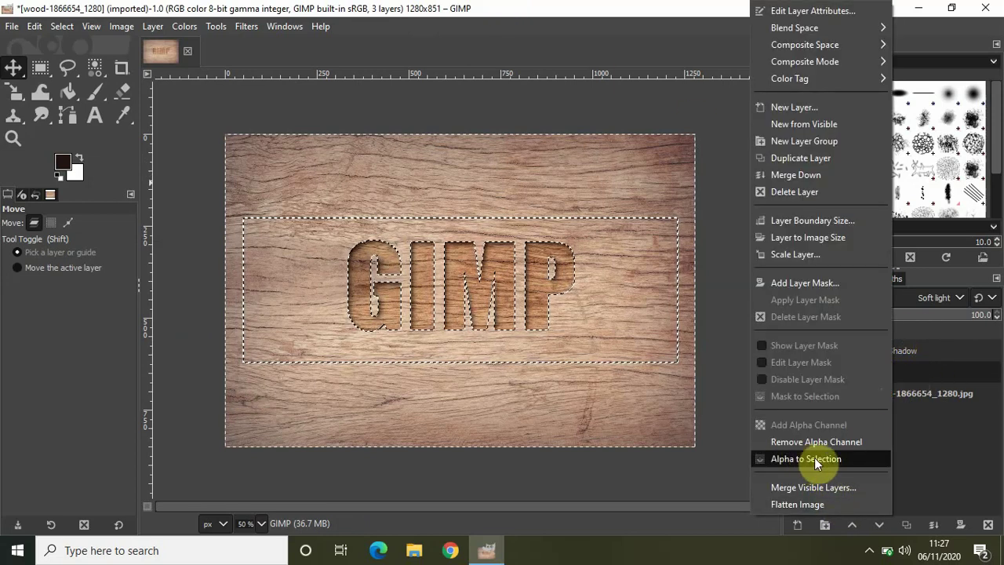
click(834, 459)
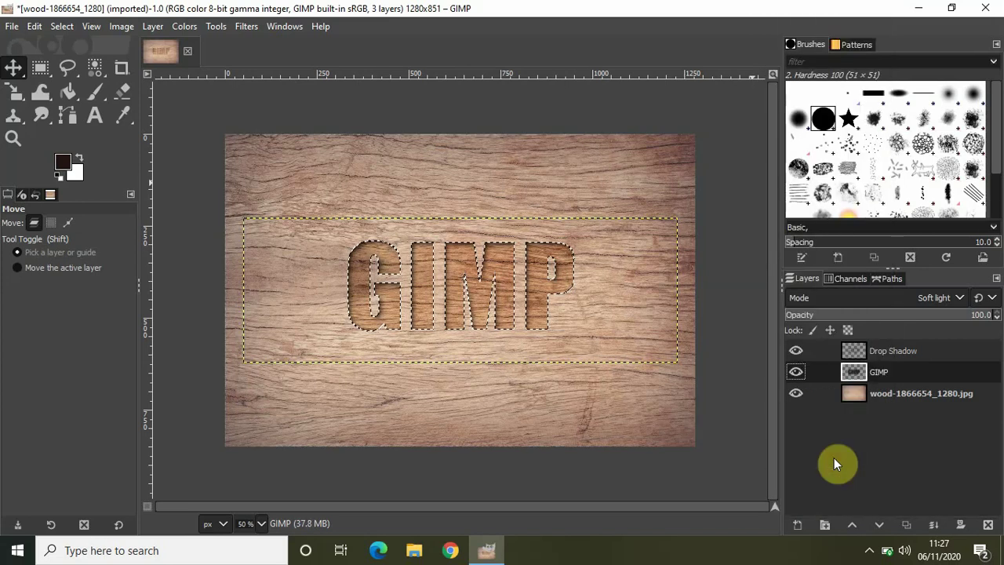
click(796, 524)
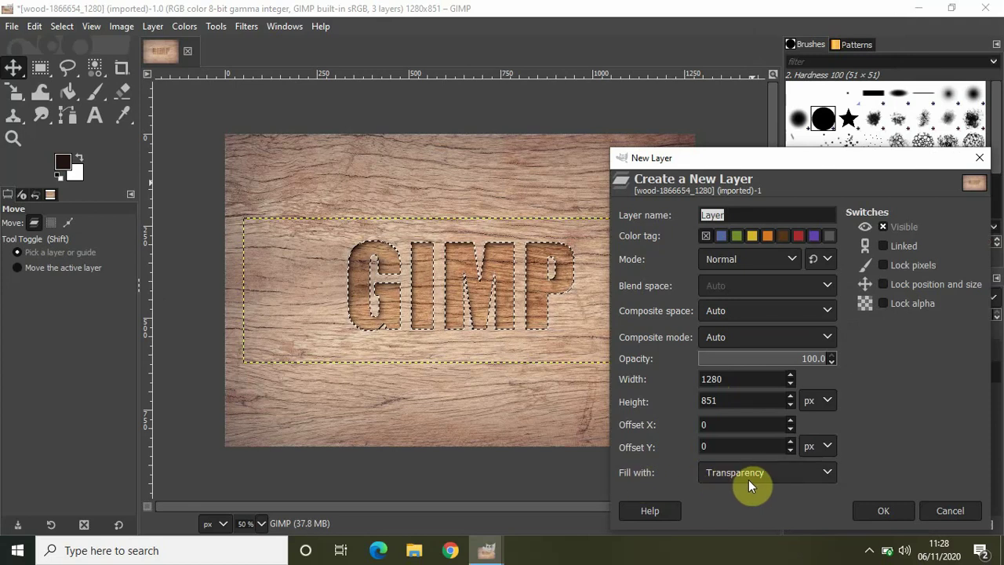
click(886, 511)
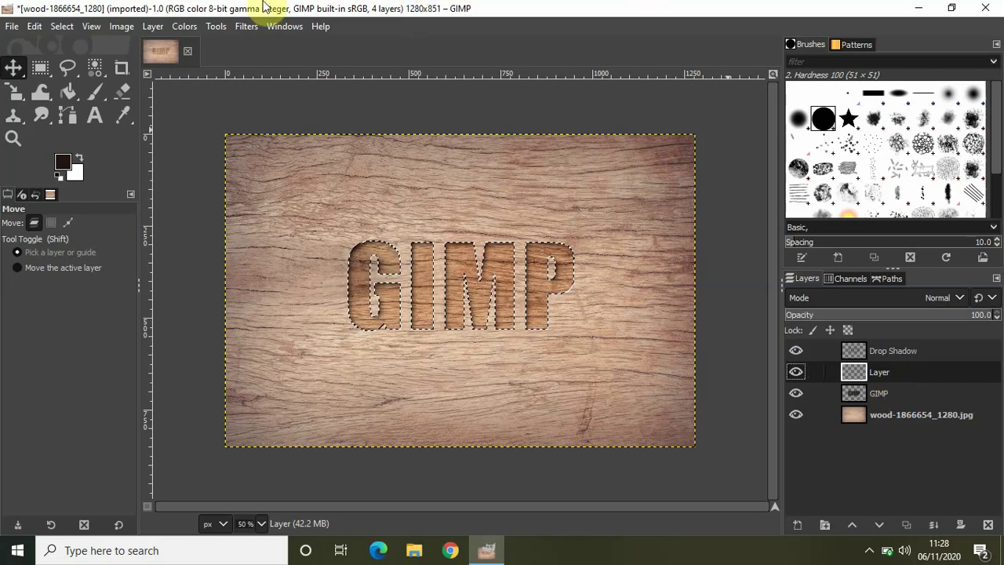
- Grow the GIMP letter selection outward by 4 px
click(63, 26)
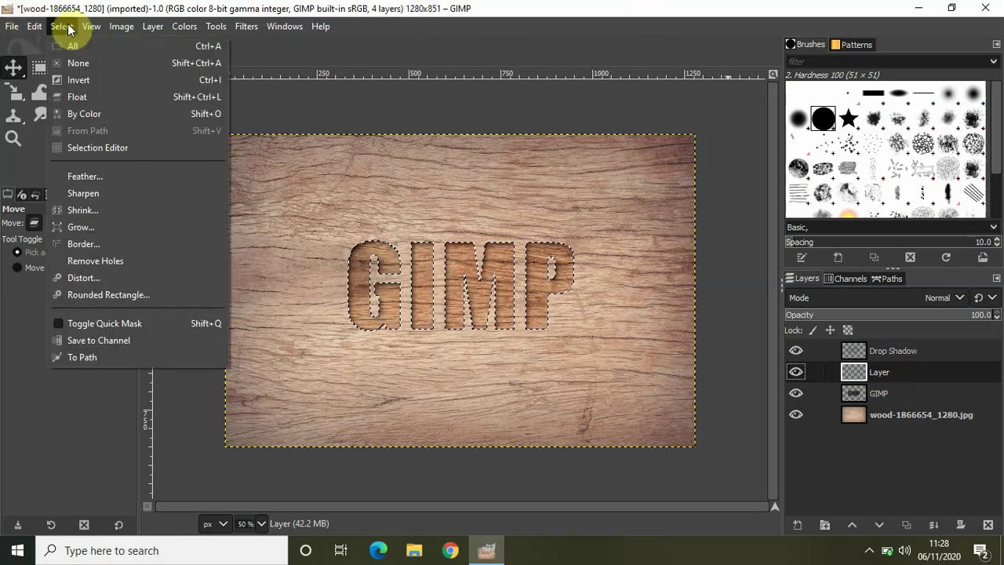
click(95, 227)
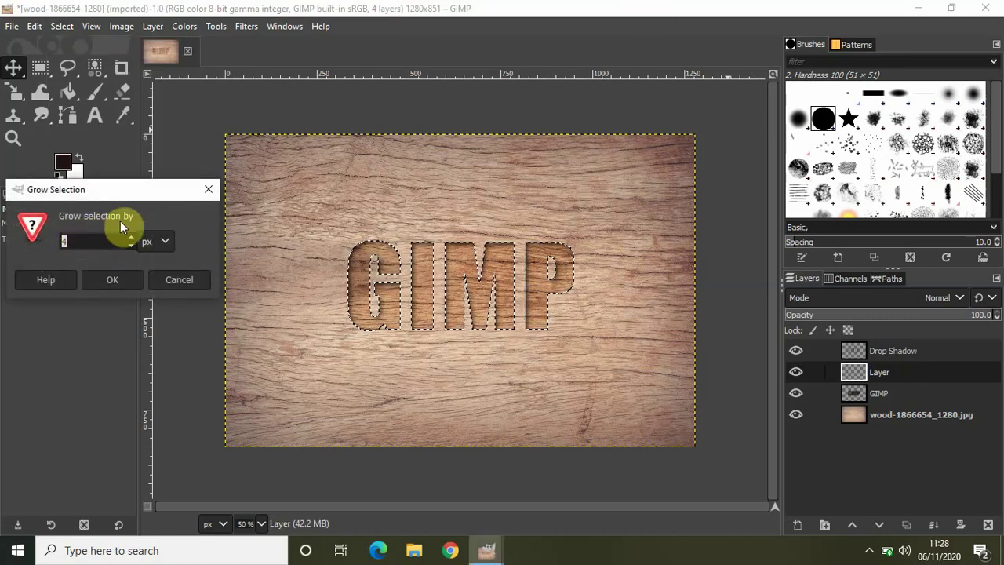
click(78, 240)
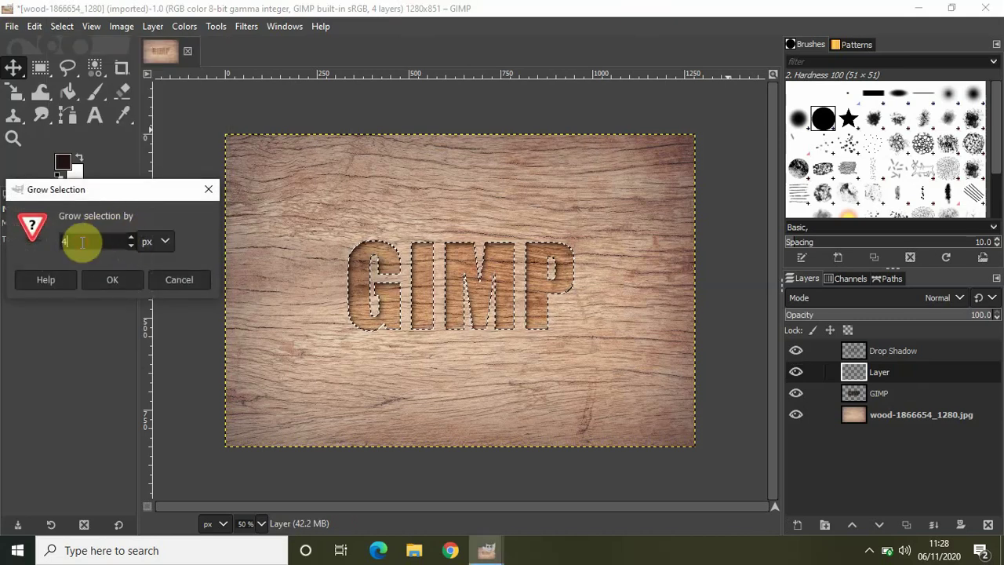
click(112, 279)
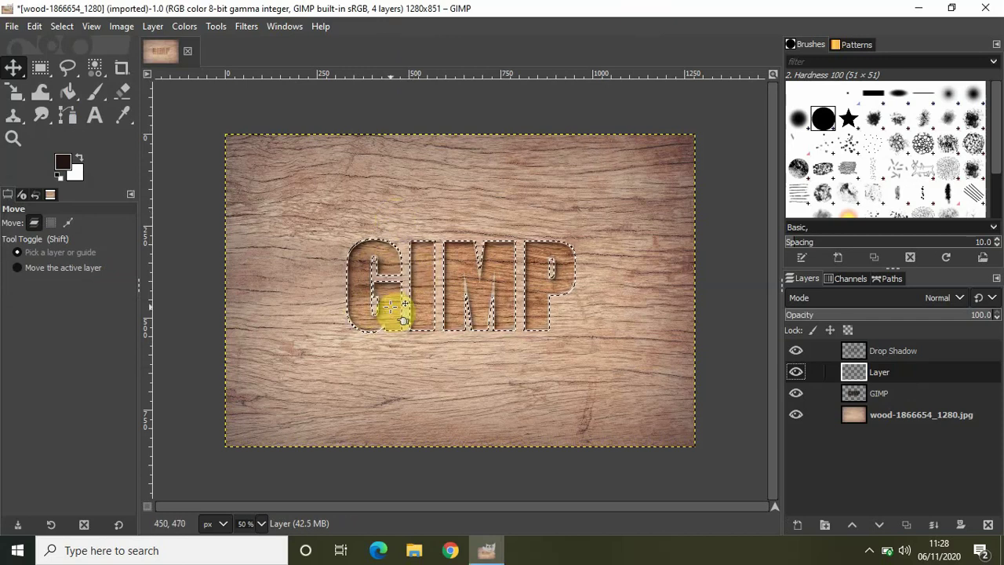
- Keep white (ffffff) as the background colour and fill the grown selection with it
click(81, 175)
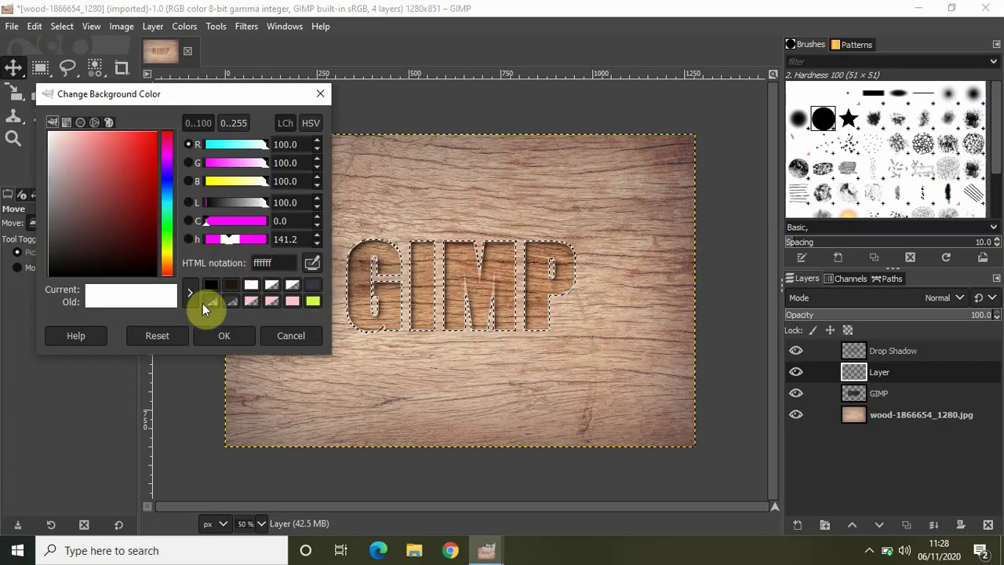
click(225, 335)
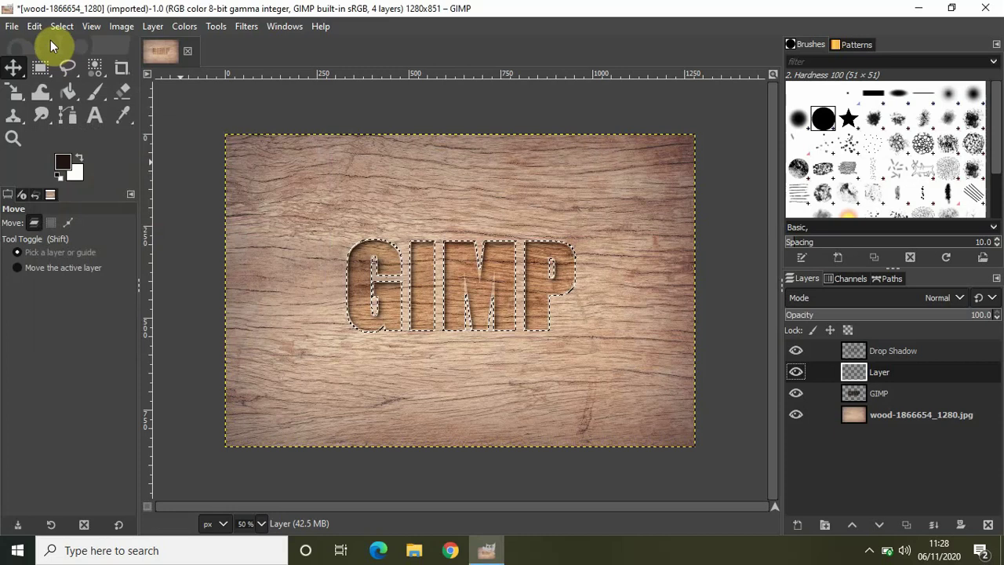
click(35, 26)
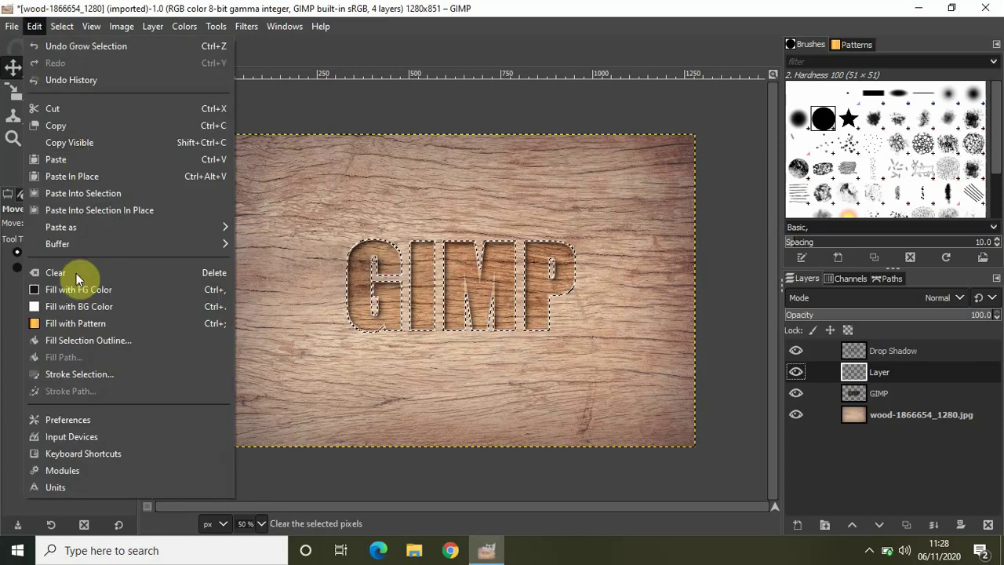
click(118, 310)
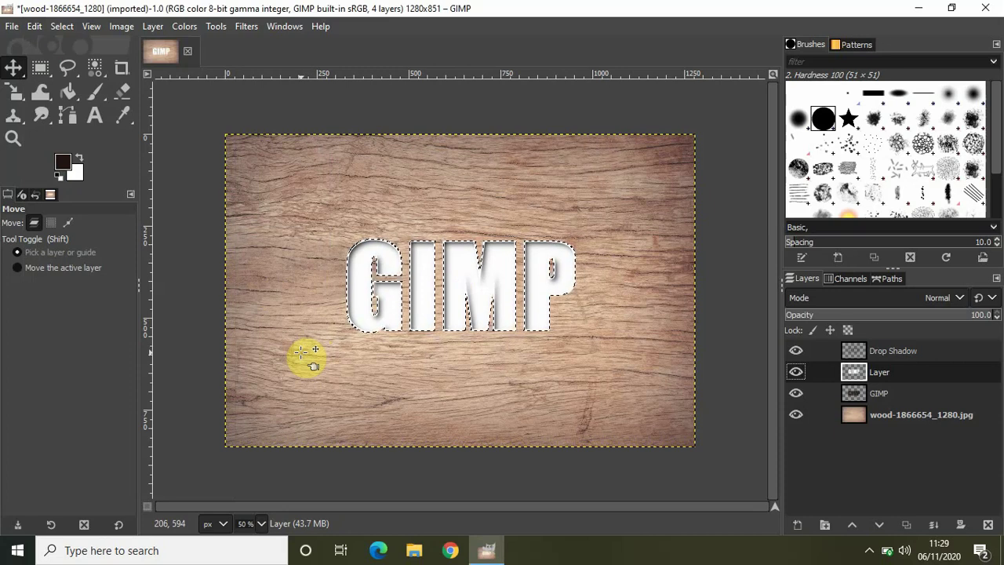
- Select the GIMP letters' shape via Alpha to Selection and delete it from Layer, leaving a thin white rim
click(904, 395)
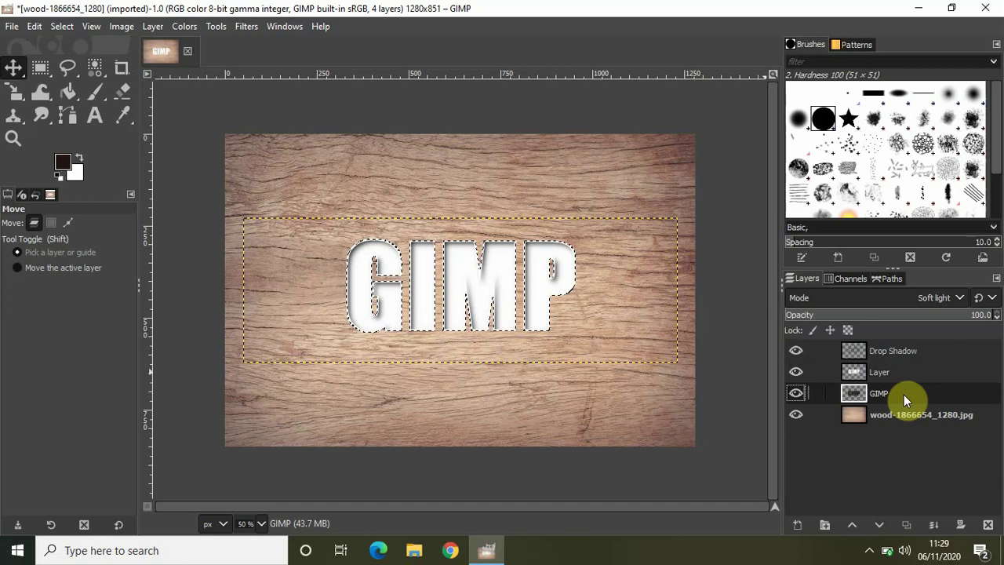
right_click(904, 395)
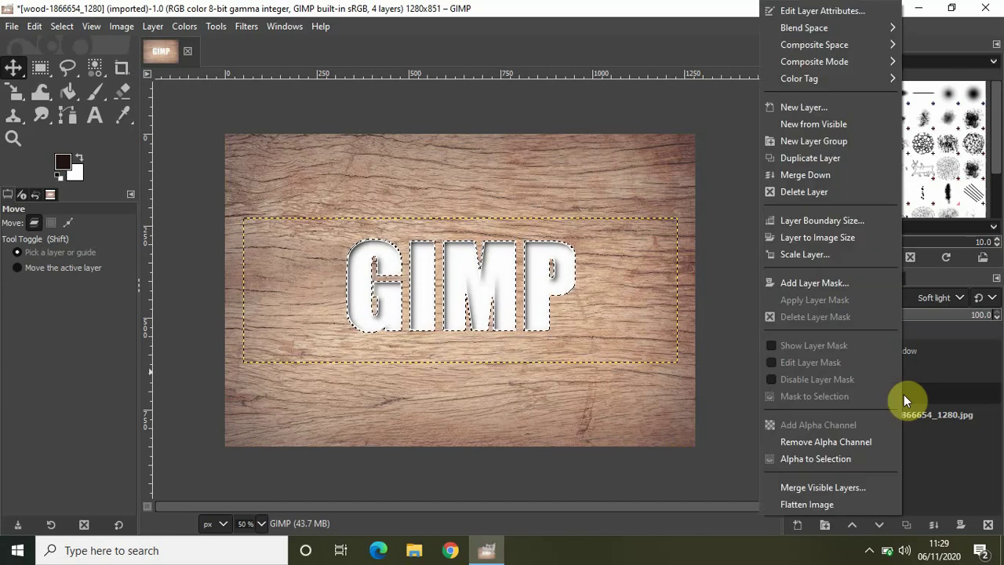
click(831, 461)
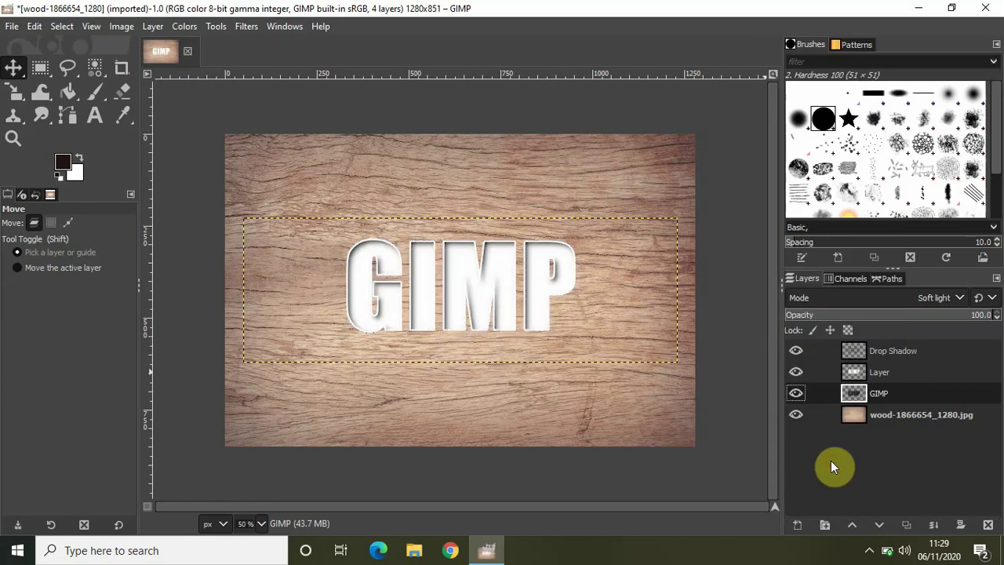
click(892, 372)
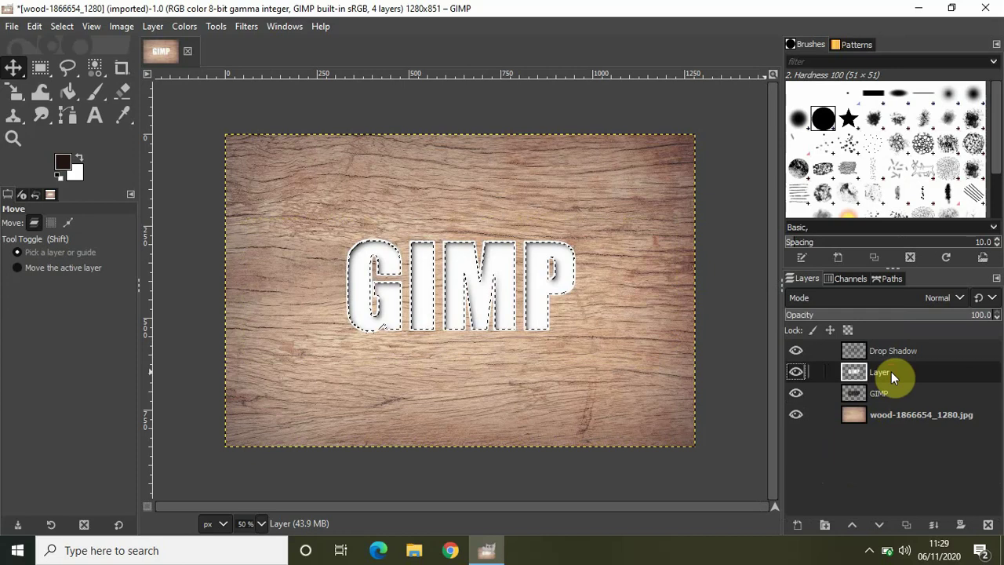
key(Delete)
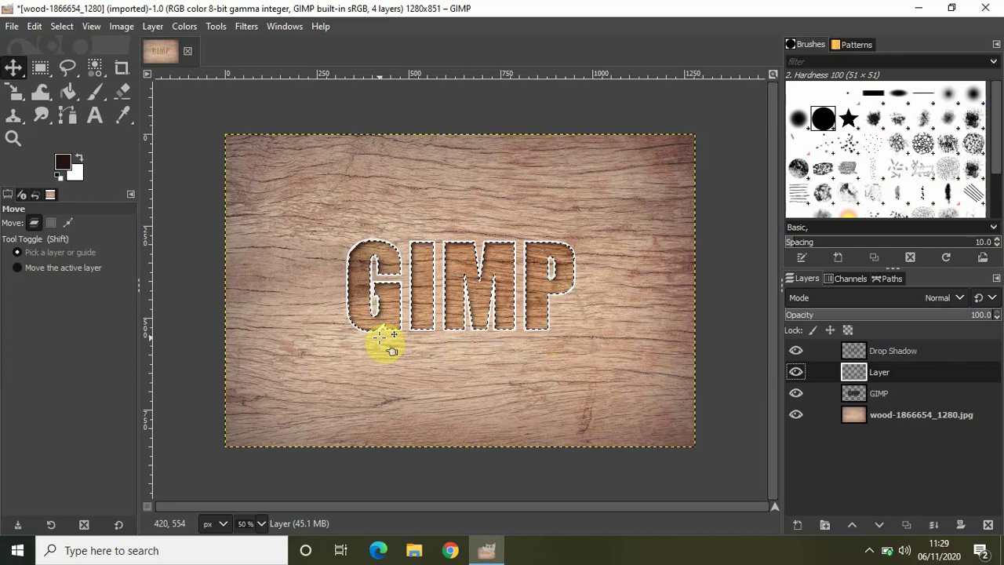
- Select None, then set the outline layer to Soft light mode at 54.8% opacity
click(62, 26)
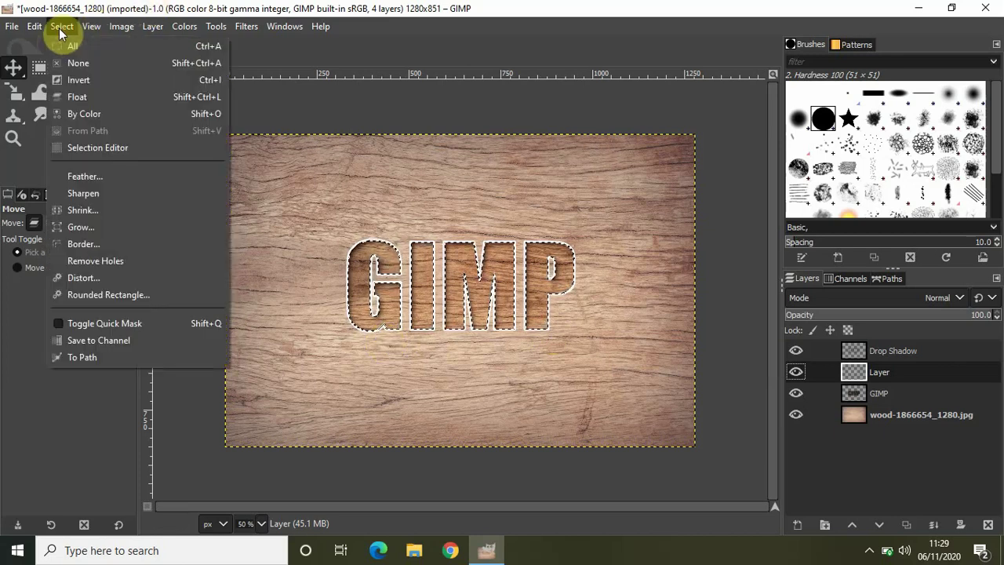
click(71, 63)
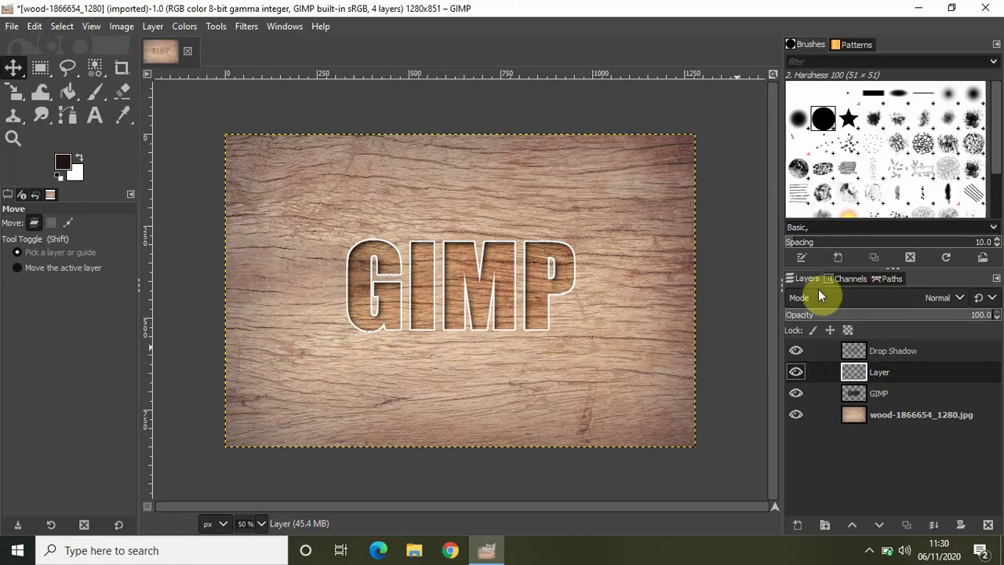
click(941, 296)
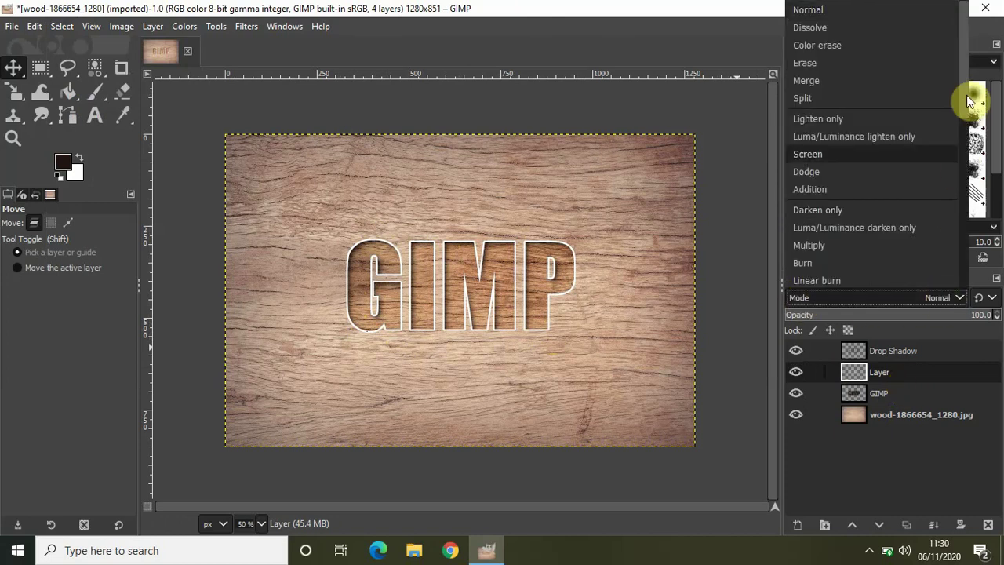
drag(969, 98, 969, 152)
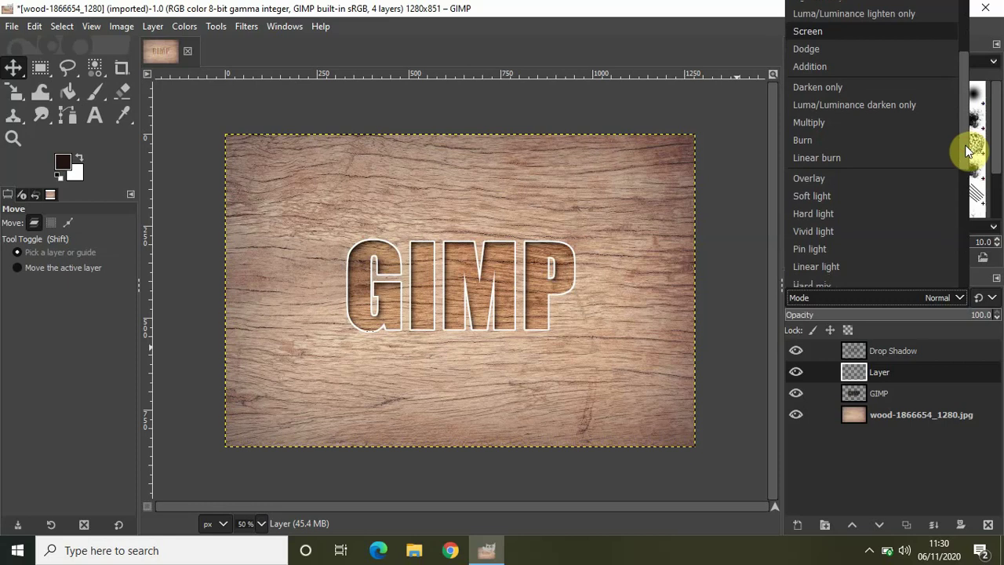
click(823, 197)
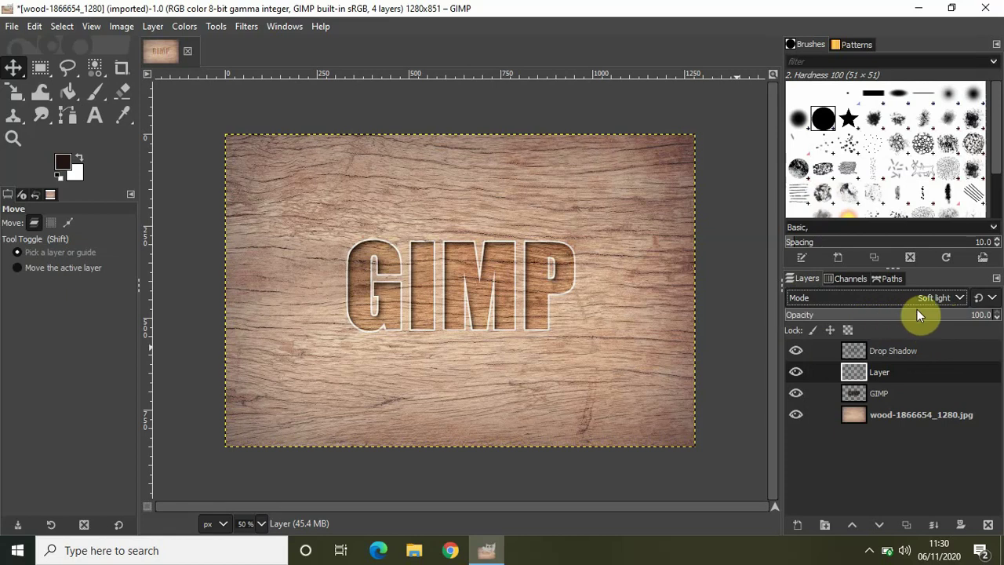
drag(977, 315, 899, 316)
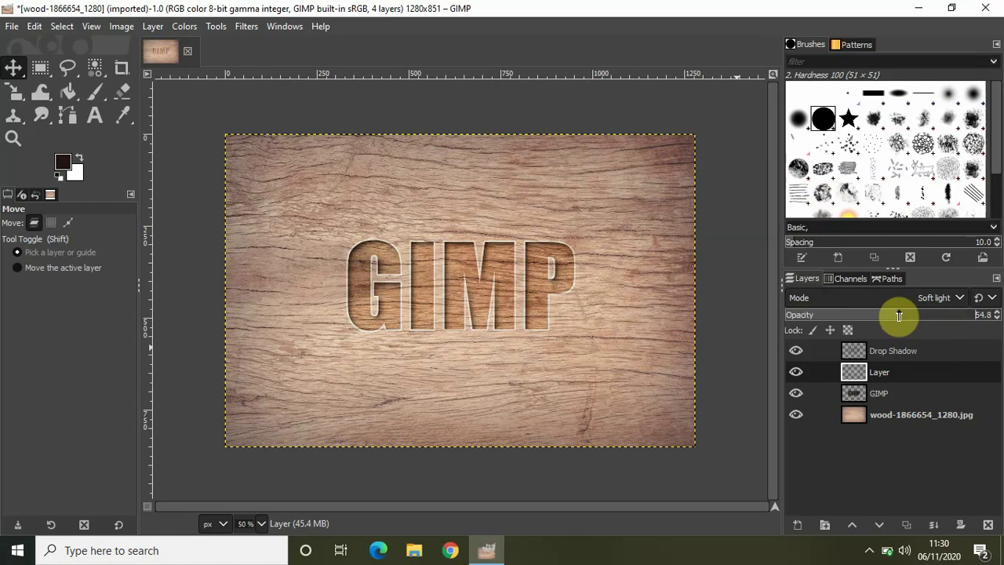
drag(899, 315, 900, 314)
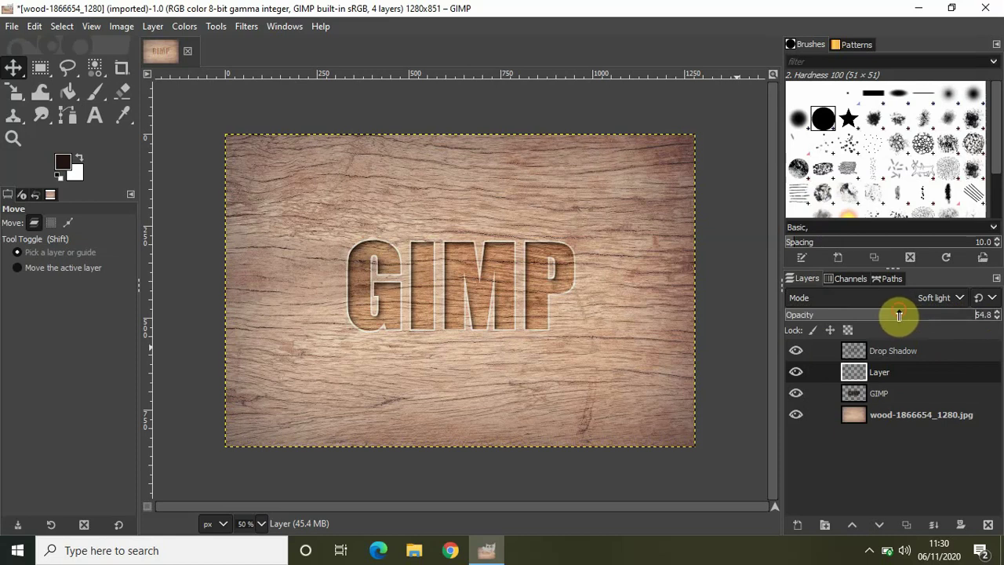